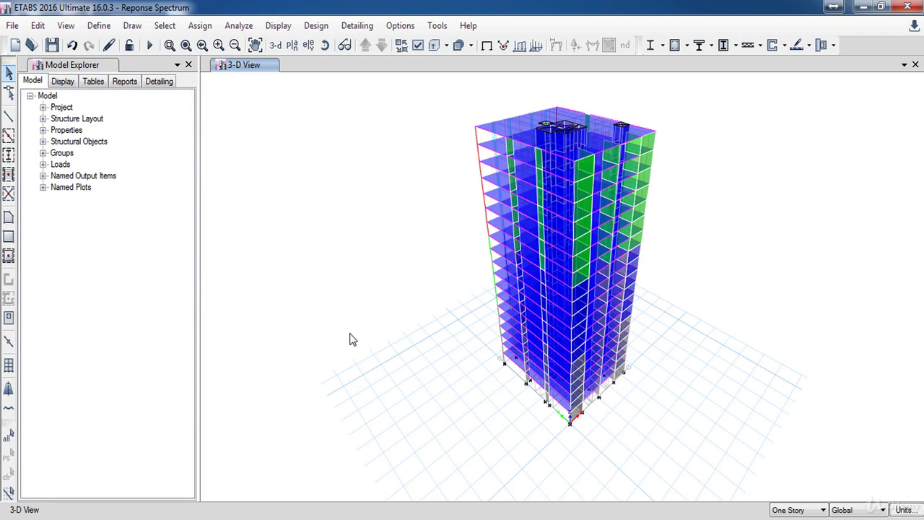
Review the EX 1 load pattern's automatic UBC 97 lateral load settings without changing them.
{"action": "left_click", "coordinate": [99, 26]}
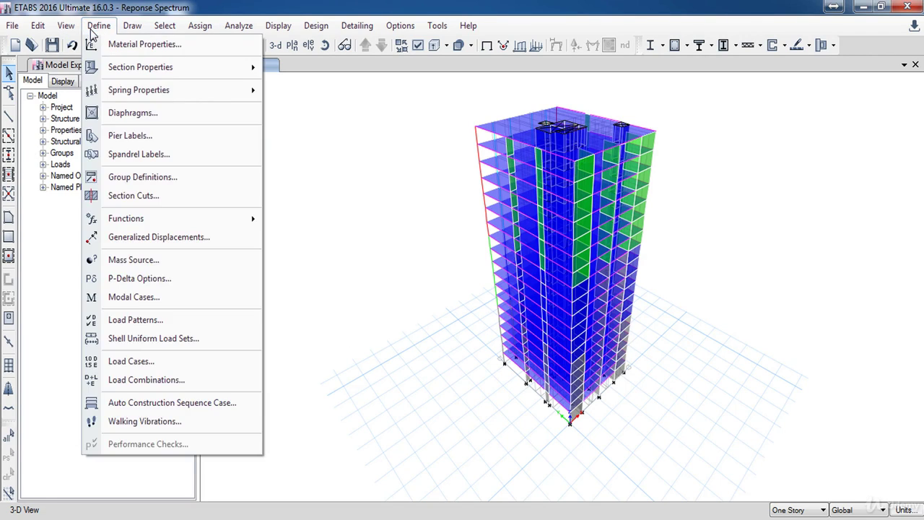
{"action": "left_click", "coordinate": [137, 320]}
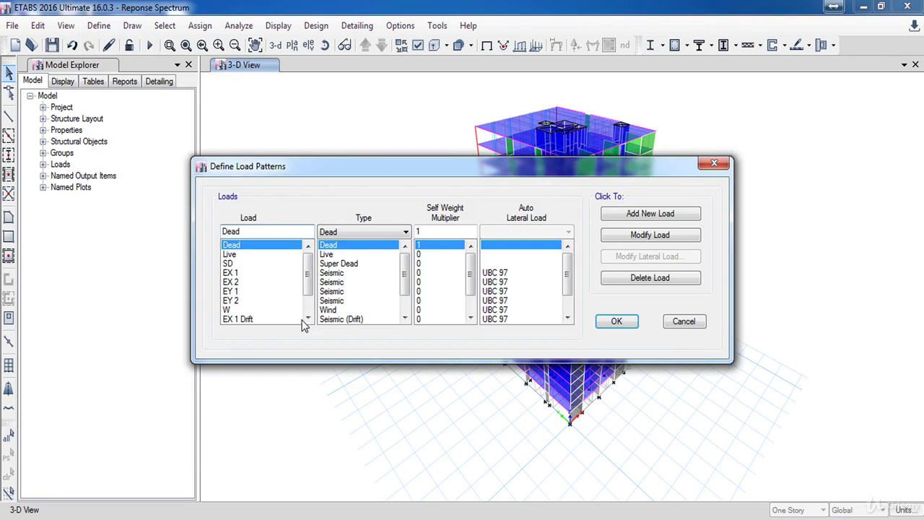
{"action": "left_click", "coordinate": [241, 274]}
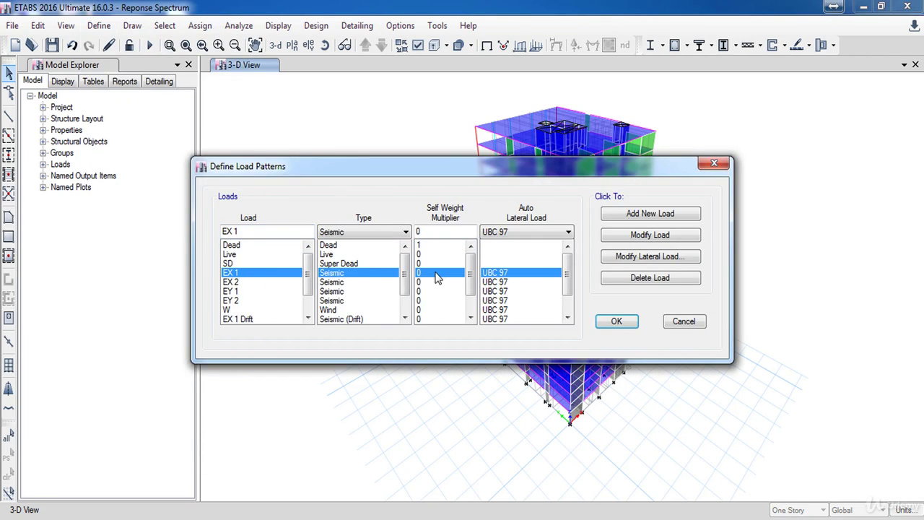
{"action": "left_click", "coordinate": [653, 258]}
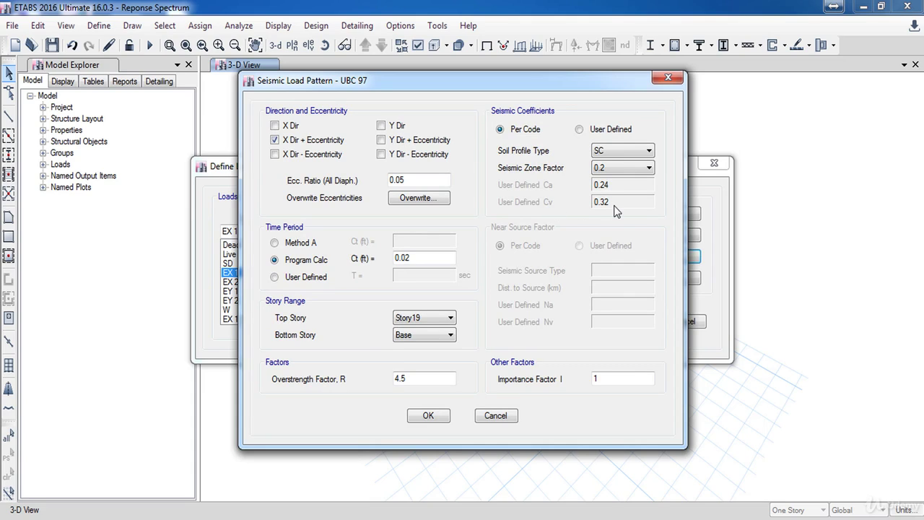
{"action": "left_click", "coordinate": [504, 415]}
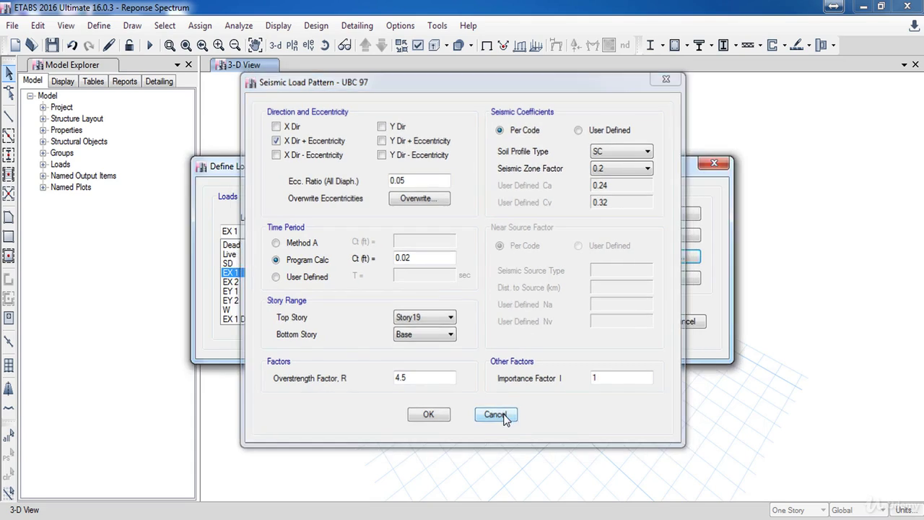
{"action": "left_click", "coordinate": [682, 322]}
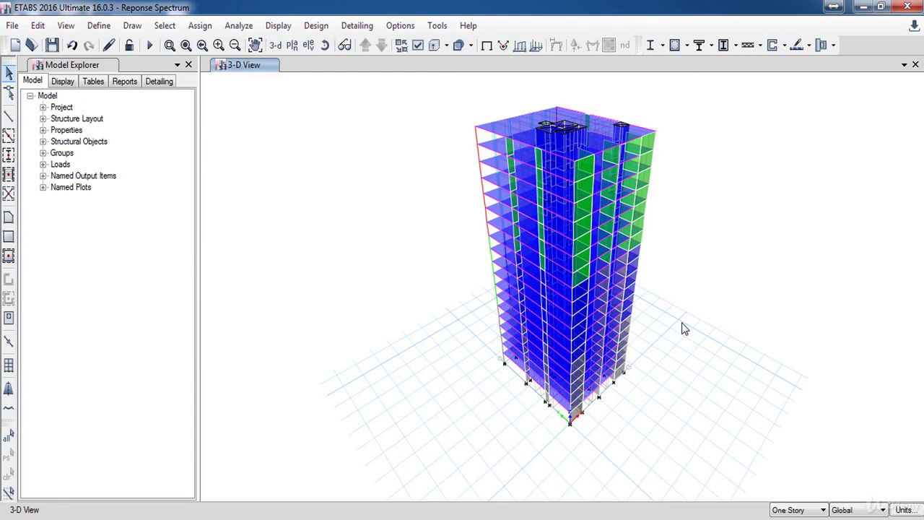
Delete the UnifRS response spectrum function and choose UBC97 as the new function type.
{"action": "left_click", "coordinate": [99, 25]}
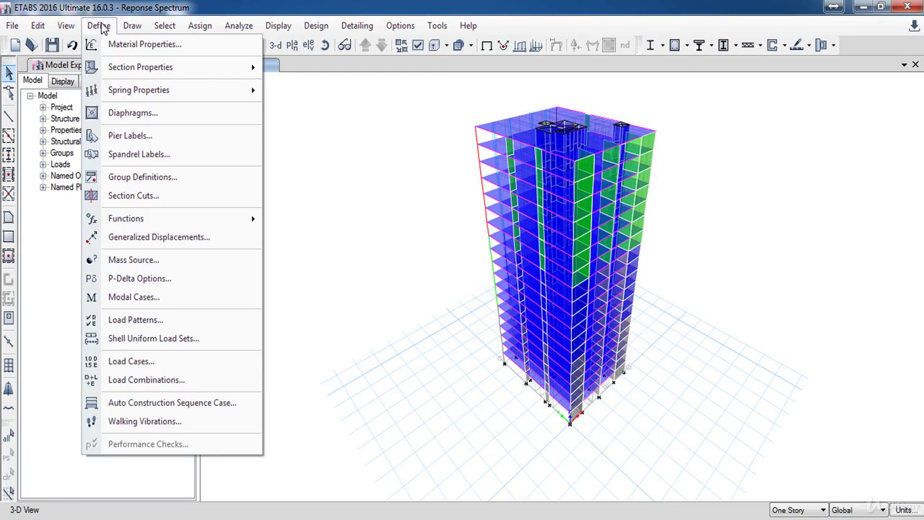
{"action": "mouse_move", "coordinate": [146, 218]}
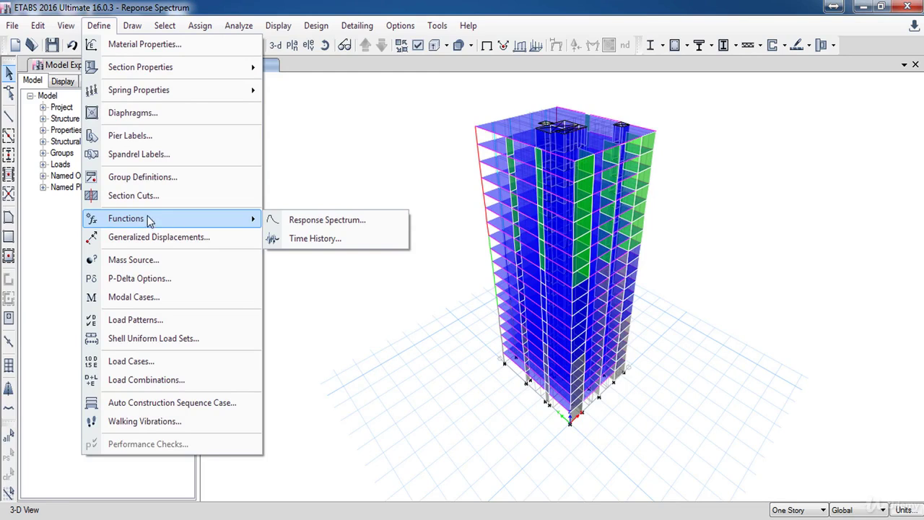
{"action": "left_click", "coordinate": [321, 224]}
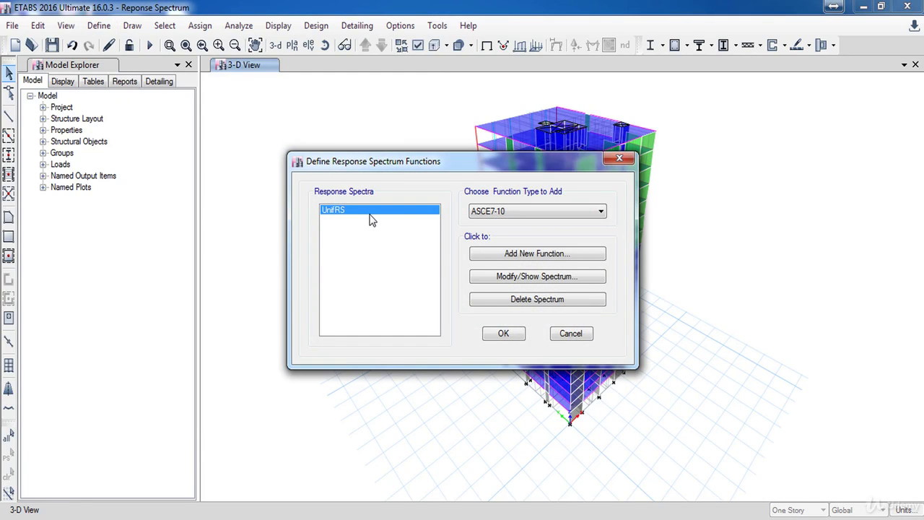
{"action": "left_click", "coordinate": [524, 299]}
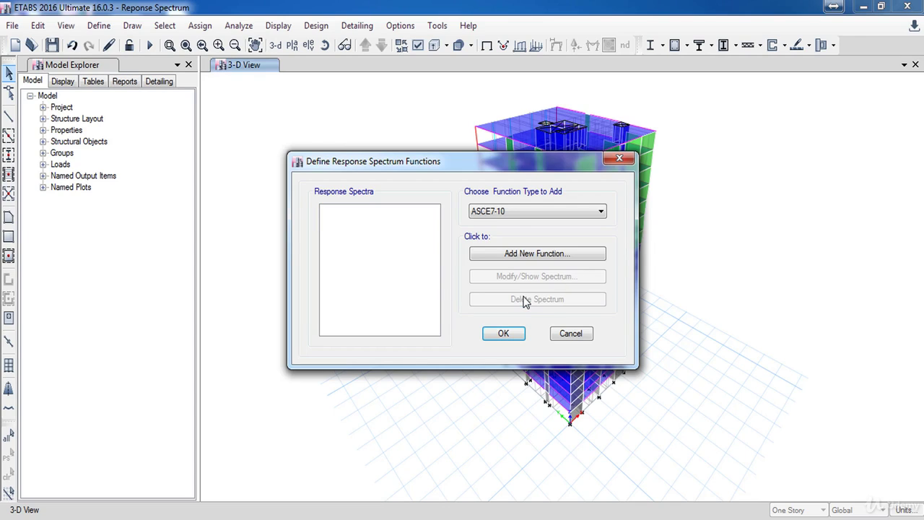
{"action": "left_click", "coordinate": [516, 211]}
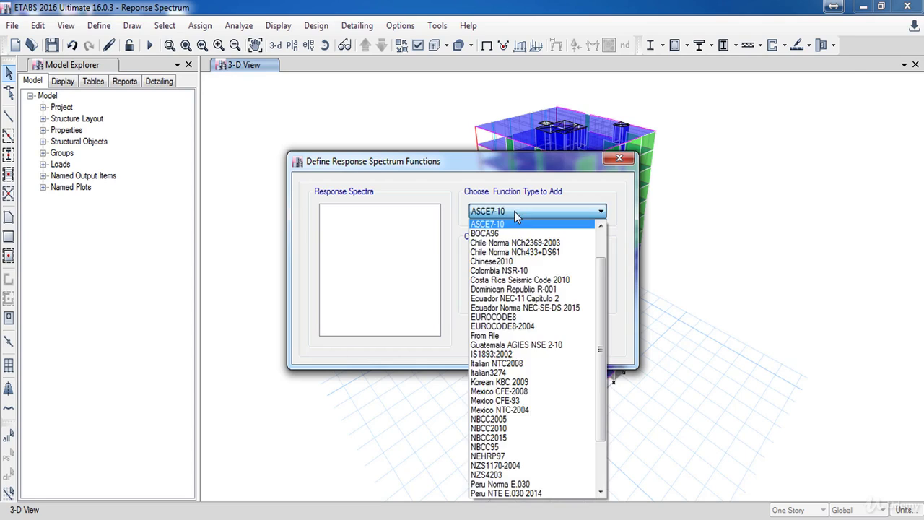
{"action": "scroll", "coordinate": [527, 395], "scroll_direction": "down", "scroll_amount": 1}
{"action": "scroll", "coordinate": [529, 395], "scroll_direction": "down", "scroll_amount": 3}
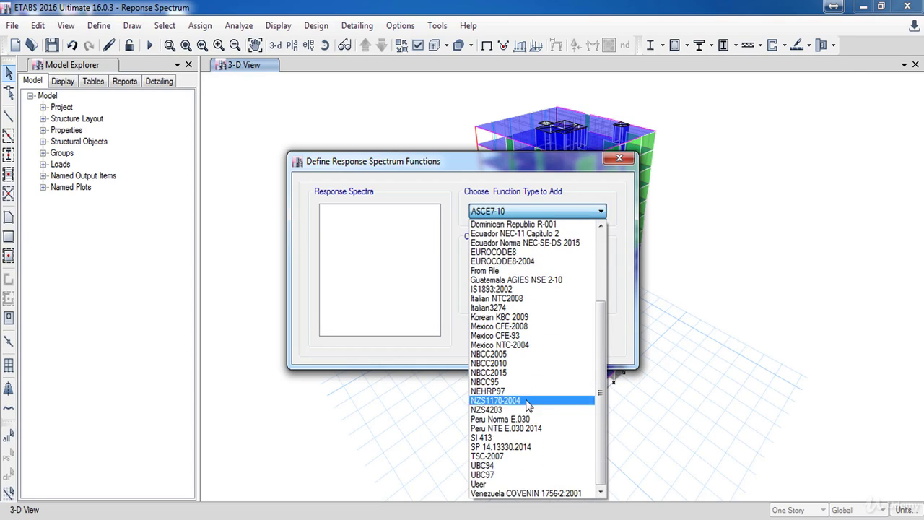
{"action": "left_click", "coordinate": [513, 464]}
Add a UBC97 spectrum function named Spec UBC 97 with Ca 0.24 and Cv 0.32, and save it.
{"action": "left_click", "coordinate": [540, 254]}
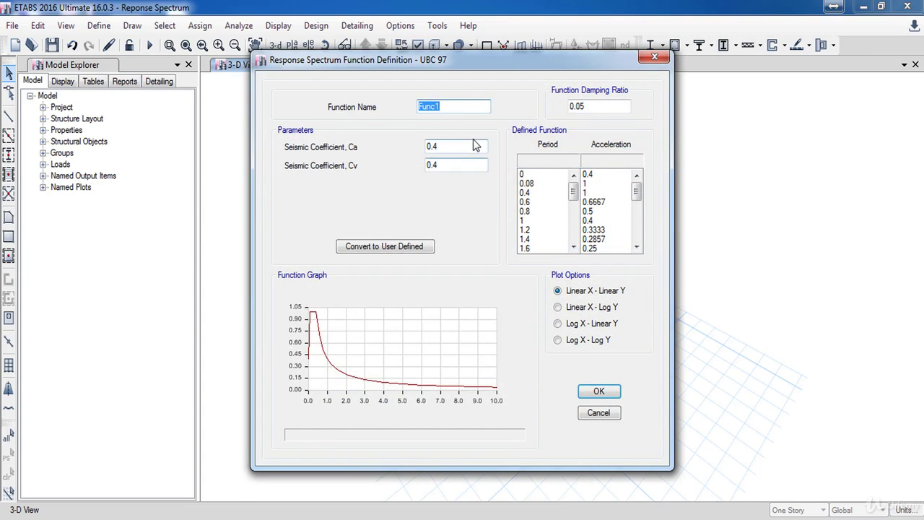
{"action": "type", "text": "Spec UBC 97"}
{"action": "left_click", "coordinate": [475, 145]}
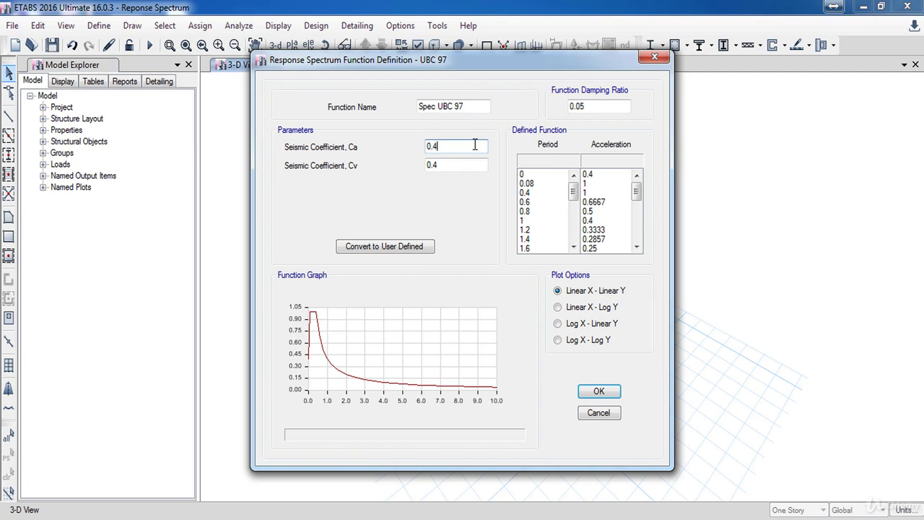
{"action": "key", "text": "BackSpace"}
{"action": "key", "text": "BackSpace"}
{"action": "type", "text": ".24"}
{"action": "left_click", "coordinate": [470, 166]}
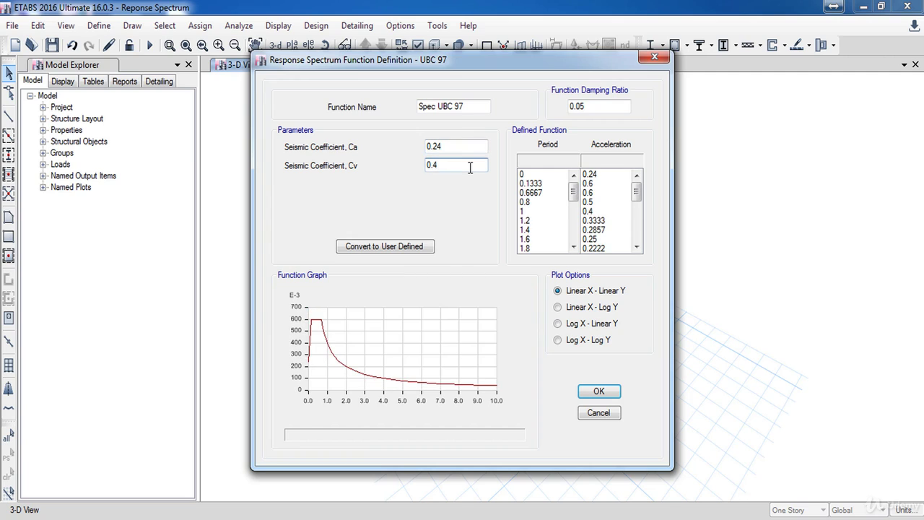
{"action": "key", "text": "BackSpace"}
{"action": "key", "text": "BackSpace"}
{"action": "type", "text": ".32"}
{"action": "left_click", "coordinate": [593, 109]}
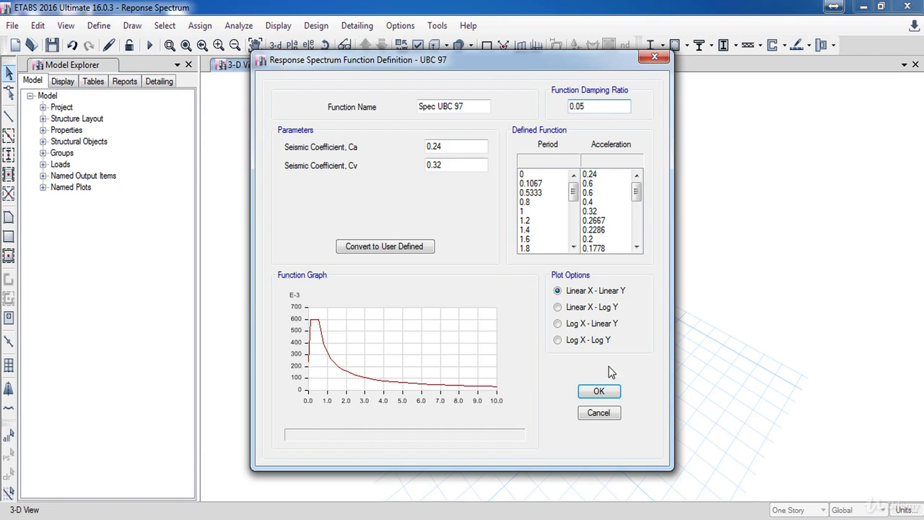
{"action": "left_click", "coordinate": [603, 391]}
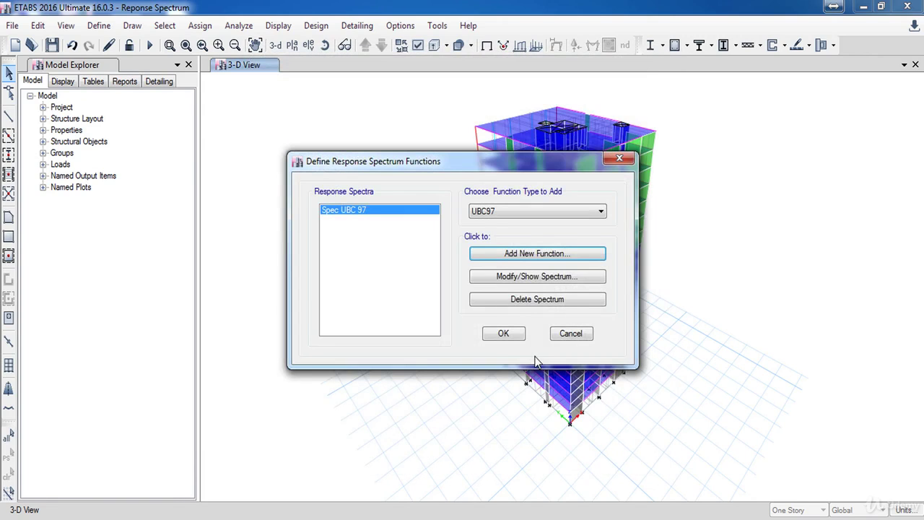
{"action": "left_click", "coordinate": [503, 334]}
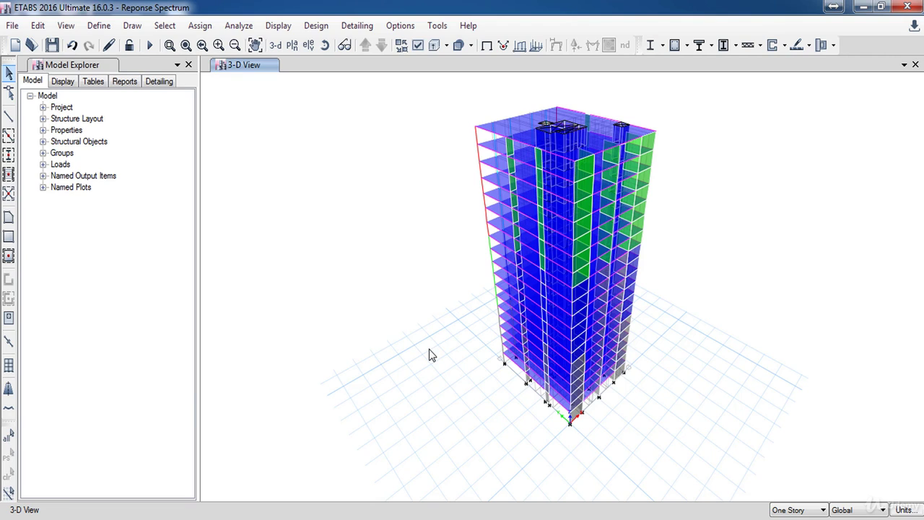
Add a new load case named Spec X and set its type to Response Spectrum.
{"action": "left_click", "coordinate": [99, 25]}
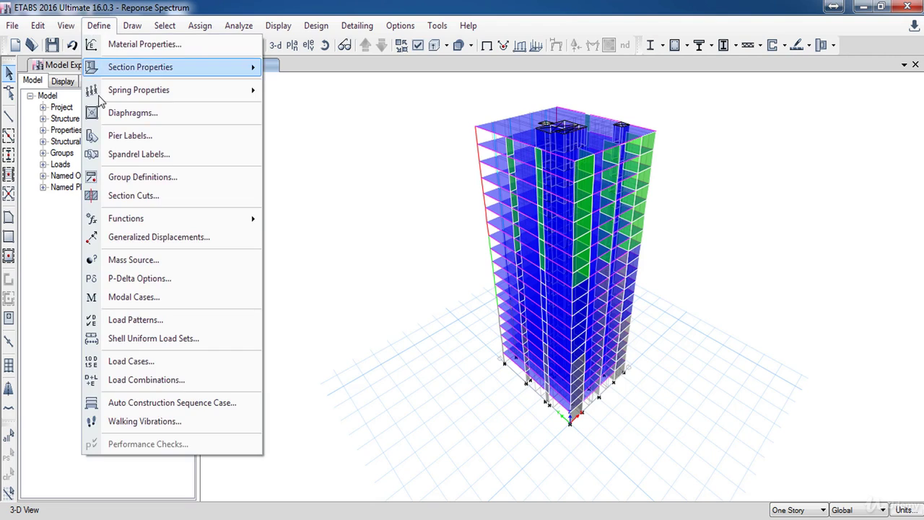
{"action": "left_click", "coordinate": [185, 363]}
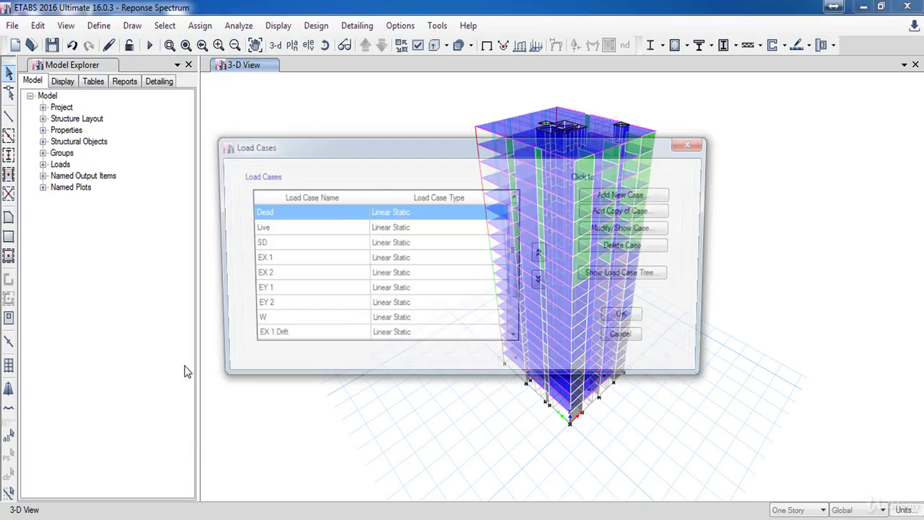
{"action": "left_click", "coordinate": [593, 196]}
{"action": "type", "text": "Spec X"}
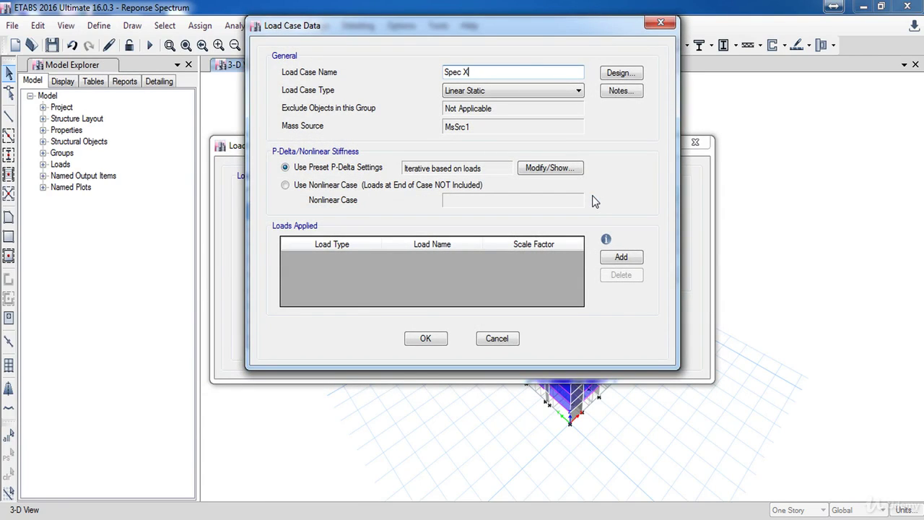
{"action": "left_click", "coordinate": [542, 88]}
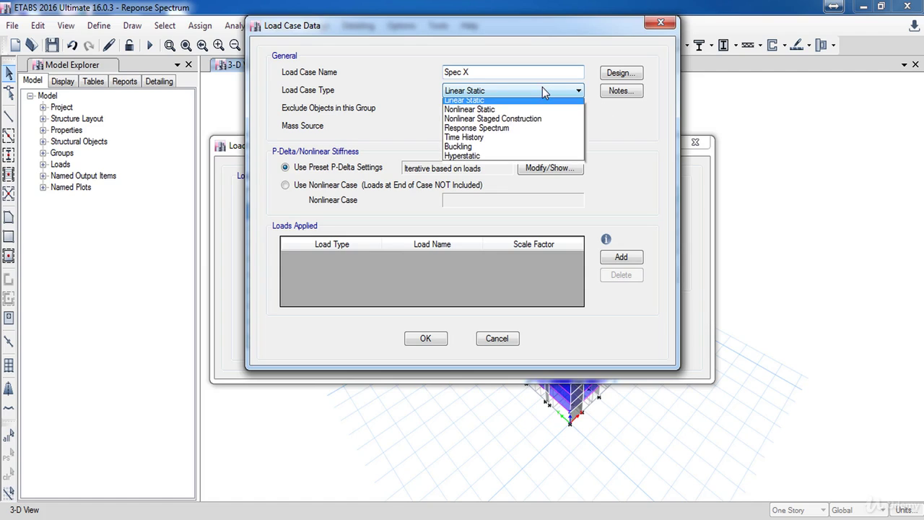
{"action": "left_click", "coordinate": [527, 133]}
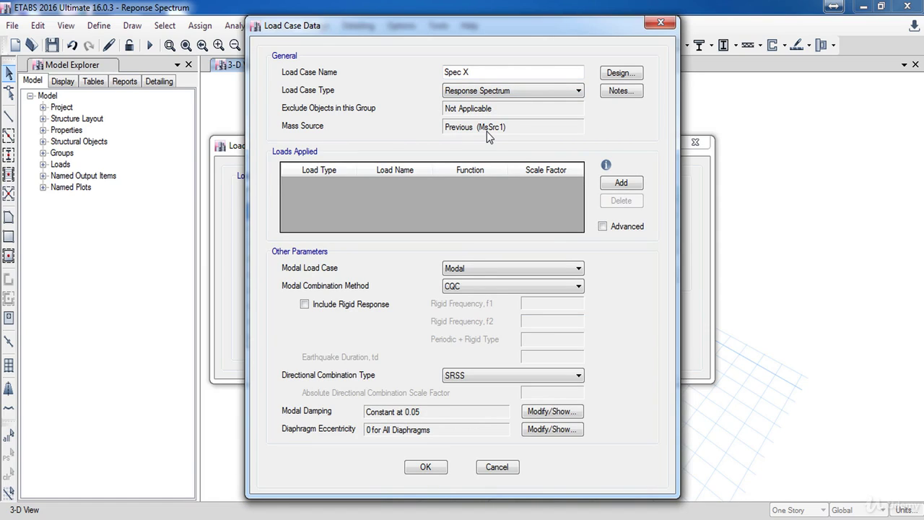
Add two acceleration loads to Spec X, directing the first along U1 and the second along U3.
{"action": "left_click", "coordinate": [618, 184]}
{"action": "left_click", "coordinate": [618, 184]}
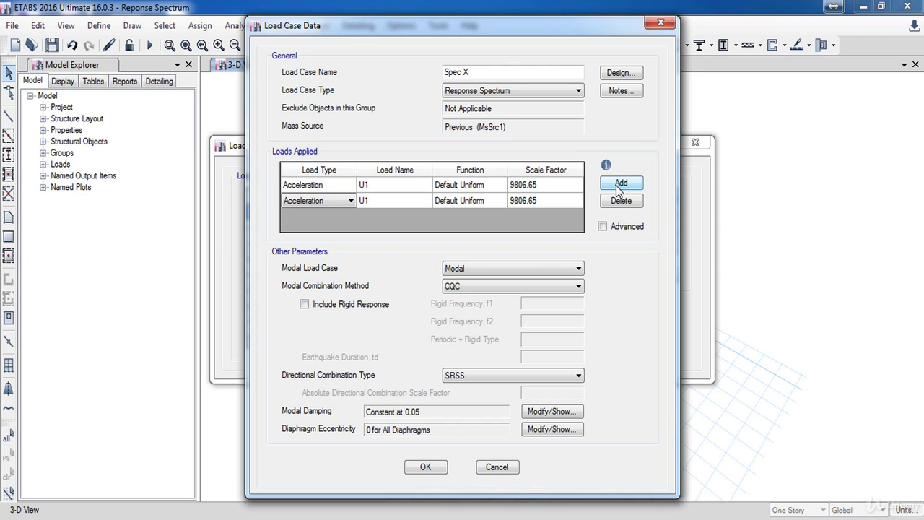
{"action": "left_click", "coordinate": [375, 183]}
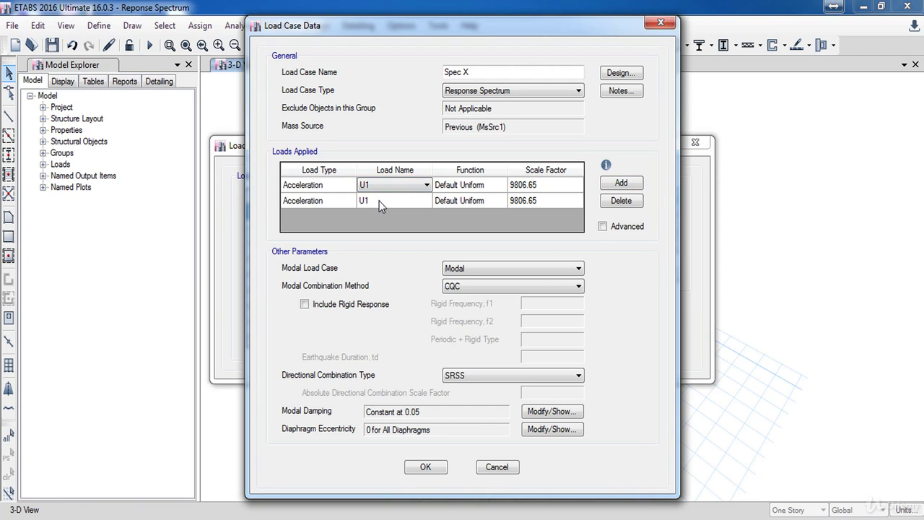
{"action": "left_click", "coordinate": [378, 201]}
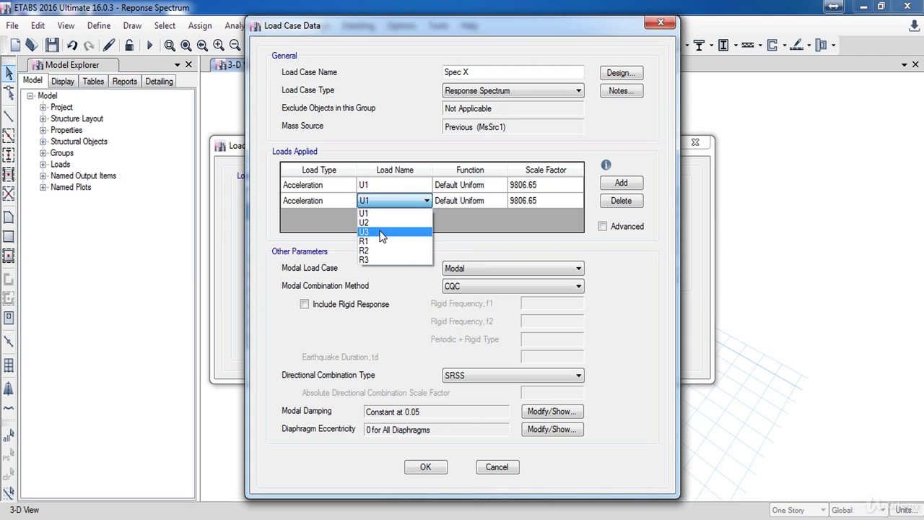
{"action": "left_click", "coordinate": [381, 232]}
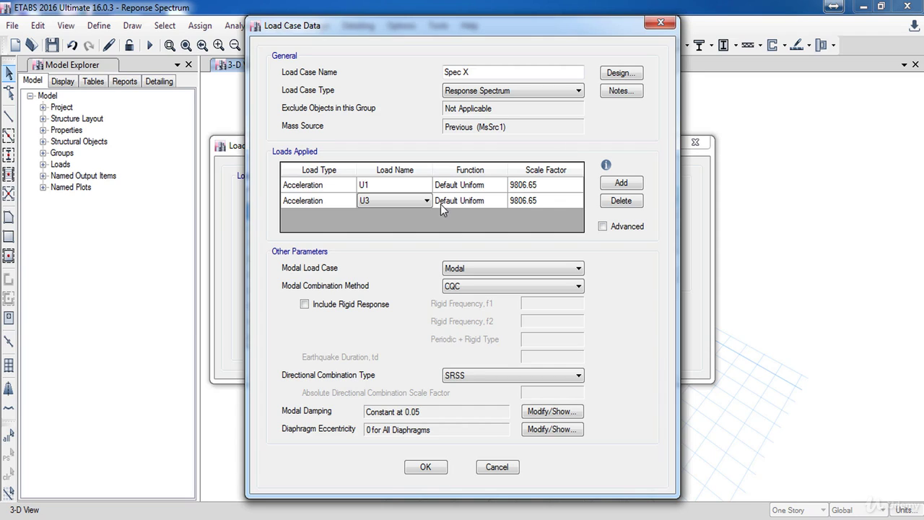
Assign the Spec UBC 97 function to both Spec X acceleration loads.
{"action": "left_click", "coordinate": [468, 187]}
{"action": "left_click", "coordinate": [468, 186]}
{"action": "left_click", "coordinate": [470, 208]}
{"action": "left_click", "coordinate": [468, 201]}
{"action": "left_click", "coordinate": [469, 203]}
{"action": "left_click", "coordinate": [467, 223]}
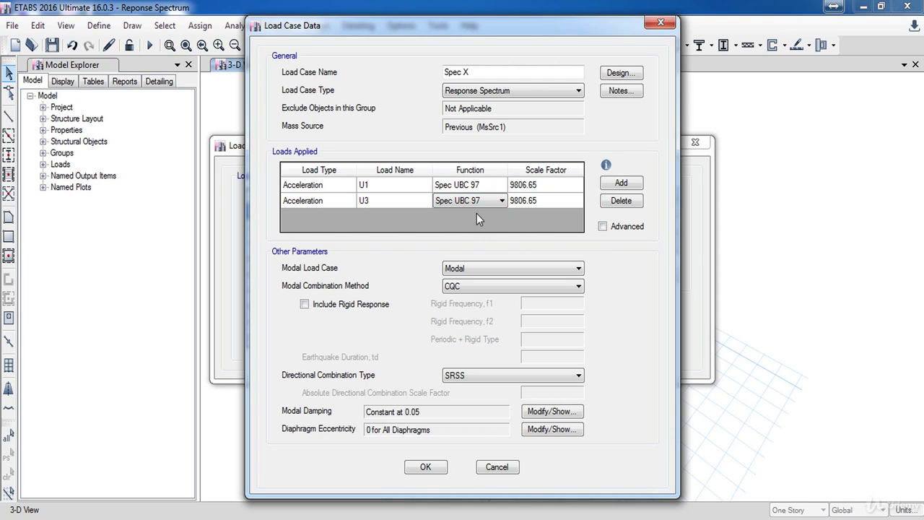
Set the U1 scale factor to 9806.65/4.5 (2179.26) and U3 to 2179.26*2/3 (1452.84).
{"action": "left_click", "coordinate": [556, 188]}
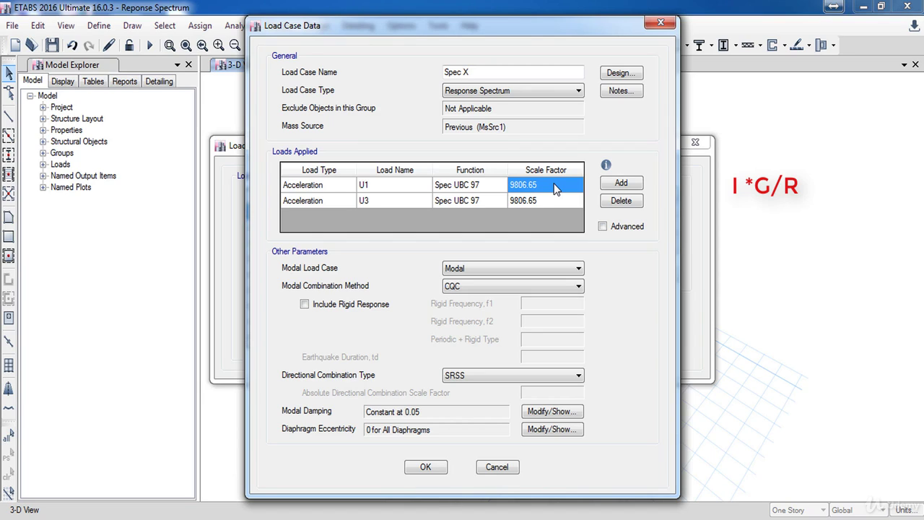
{"action": "left_click", "coordinate": [556, 186]}
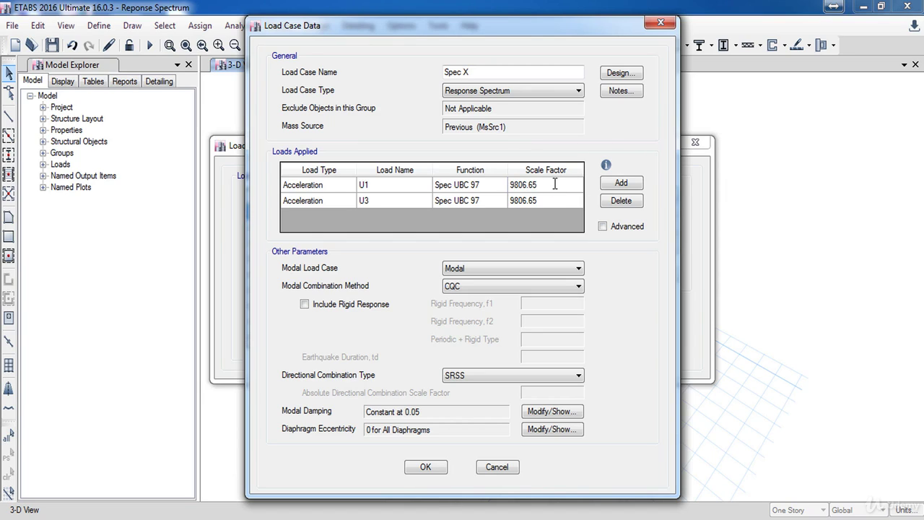
{"action": "type", "text": "/4.5"}
{"action": "left_click", "coordinate": [559, 200]}
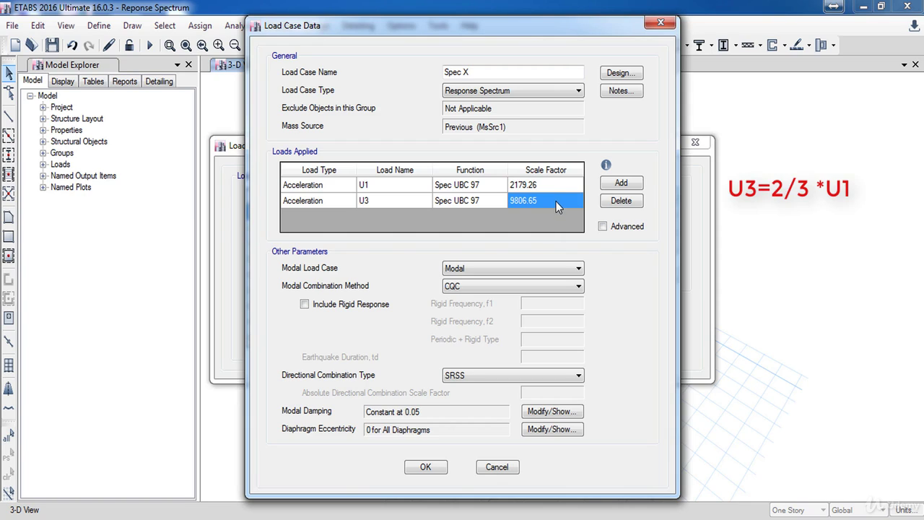
{"action": "left_click", "coordinate": [560, 185]}
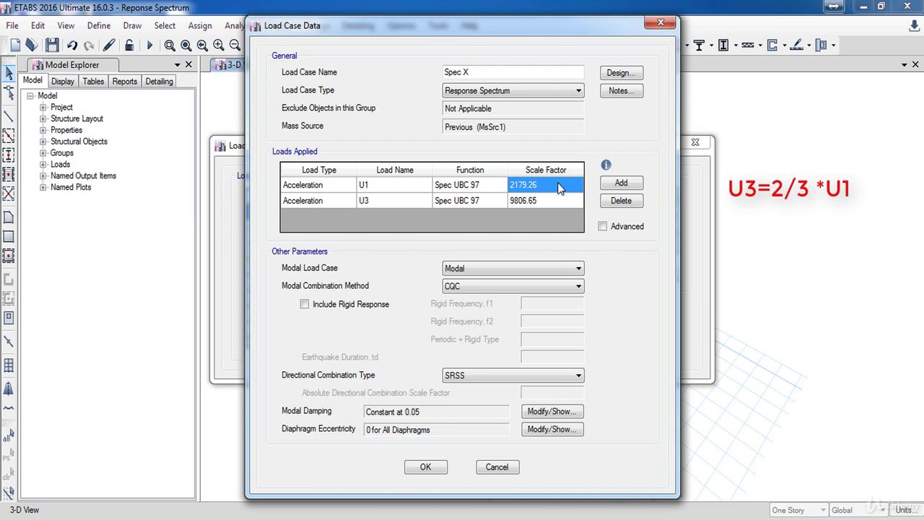
{"action": "left_click", "coordinate": [559, 185]}
{"action": "key", "text": "ctrl+c"}
{"action": "left_click", "coordinate": [552, 197]}
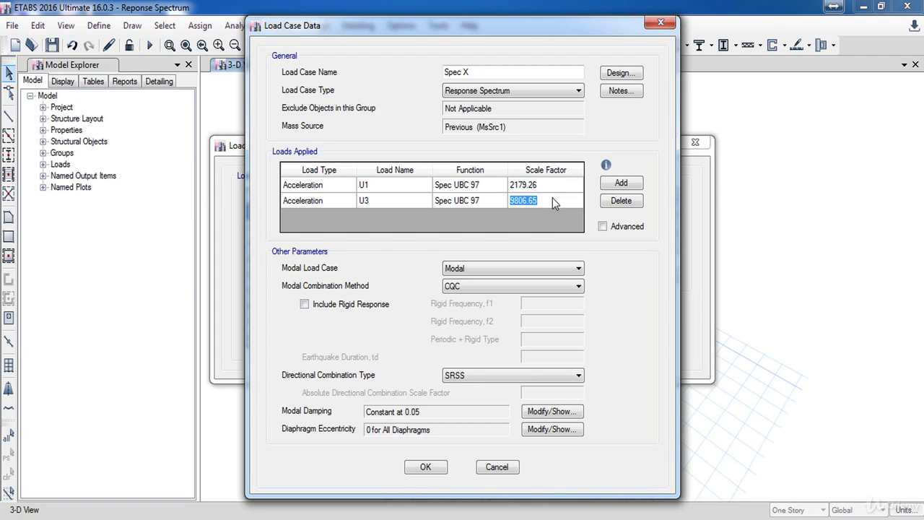
{"action": "key", "text": "ctrl+v"}
{"action": "type", "text": "*2/3"}
{"action": "left_click", "coordinate": [566, 186]}
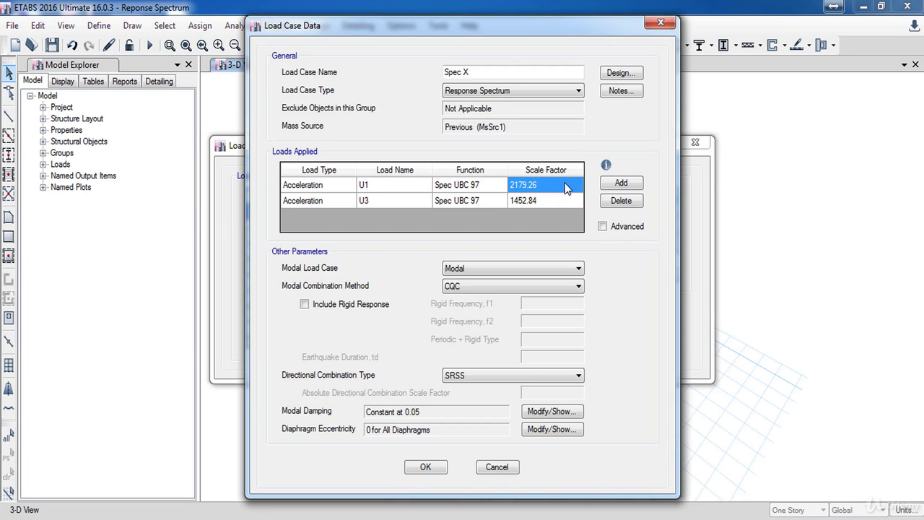
Keep Modal as the modal load case and CQC as the combination method.
{"action": "left_click", "coordinate": [468, 268]}
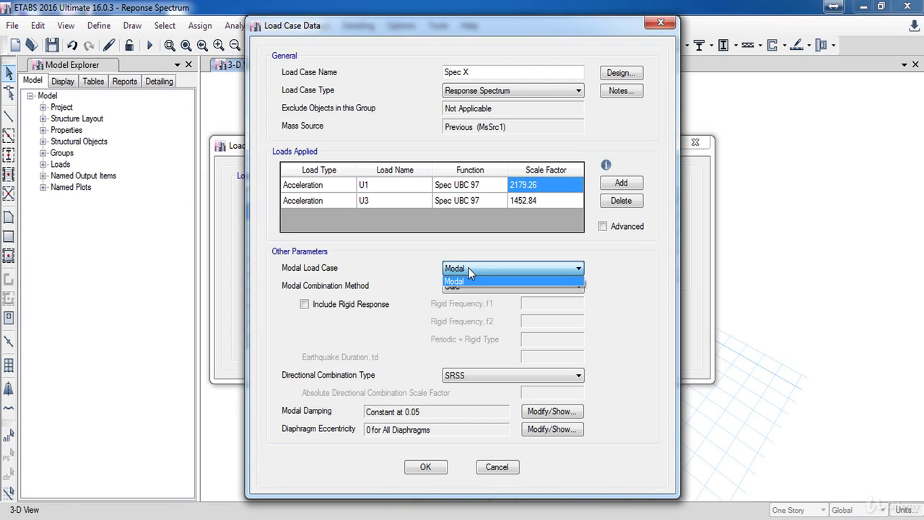
{"action": "left_click", "coordinate": [466, 282]}
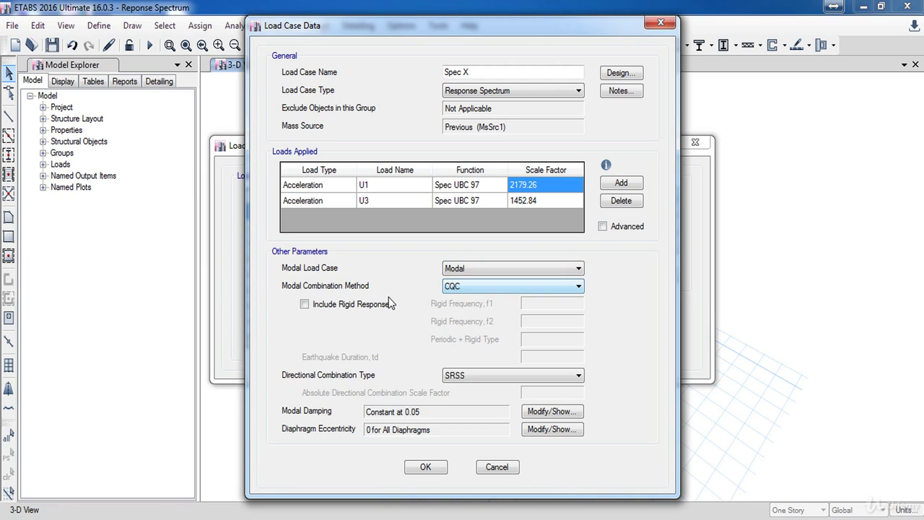
{"action": "left_click", "coordinate": [476, 288]}
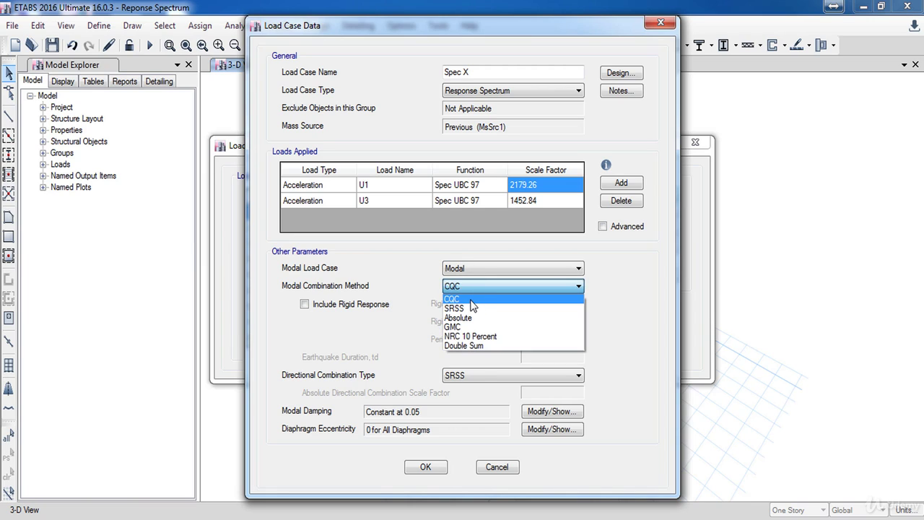
{"action": "left_click", "coordinate": [470, 301]}
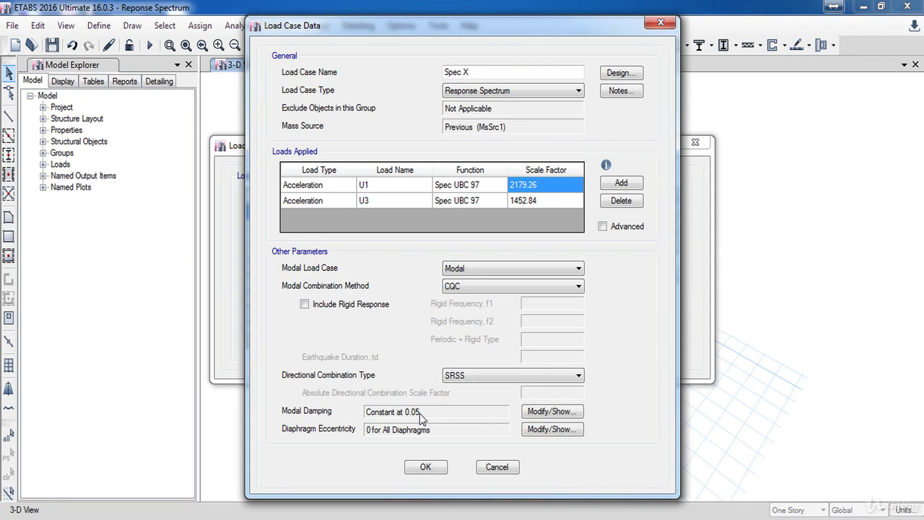
Set Spec X's diaphragm eccentricity ratio to 0.05 and save the load case.
{"action": "left_click", "coordinate": [543, 431]}
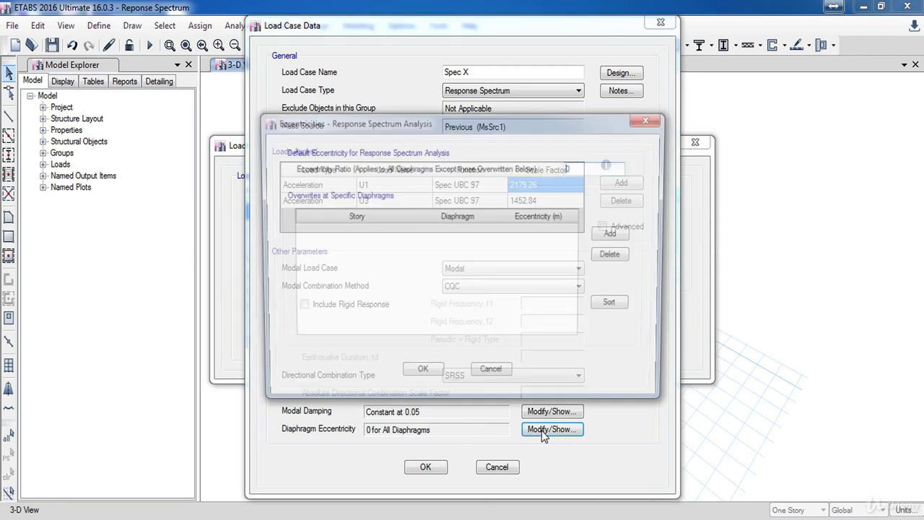
{"action": "left_click", "coordinate": [595, 168]}
{"action": "type", "text": ".5"}
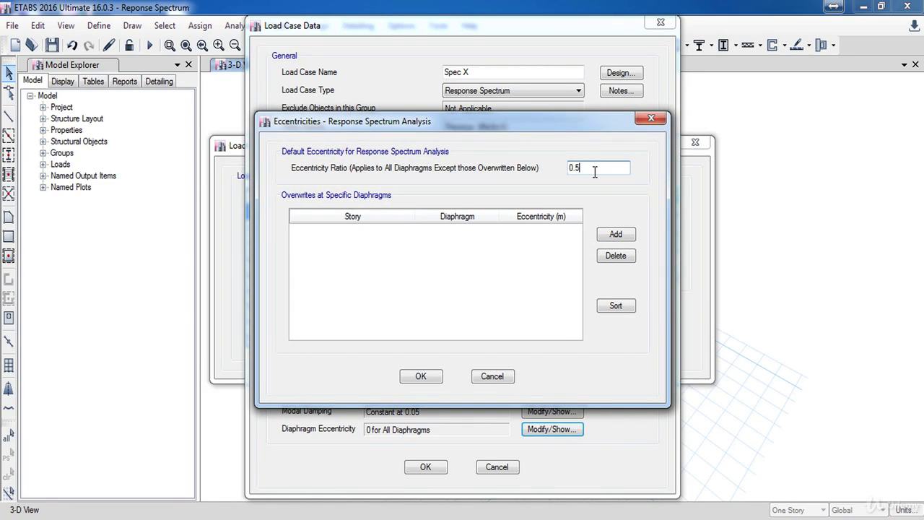
{"action": "key", "text": "BackSpace"}
{"action": "type", "text": "05"}
{"action": "left_click", "coordinate": [422, 375]}
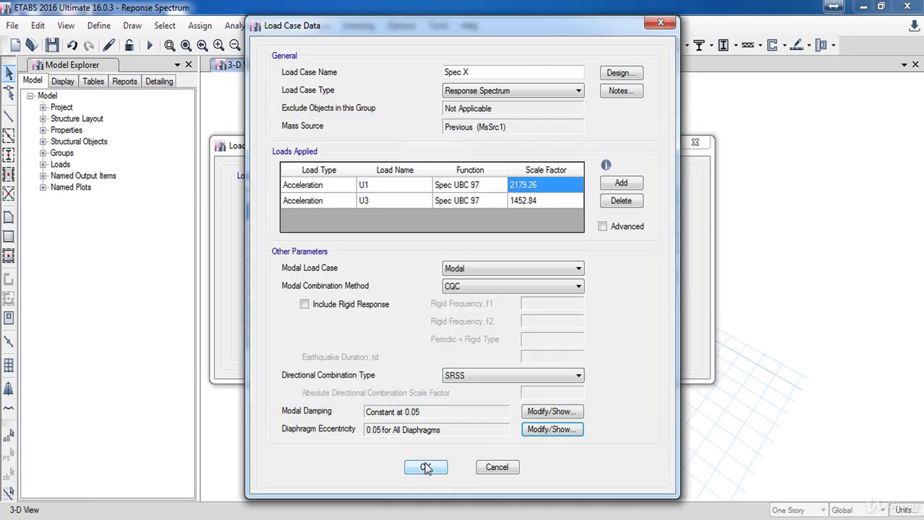
{"action": "left_click", "coordinate": [425, 466]}
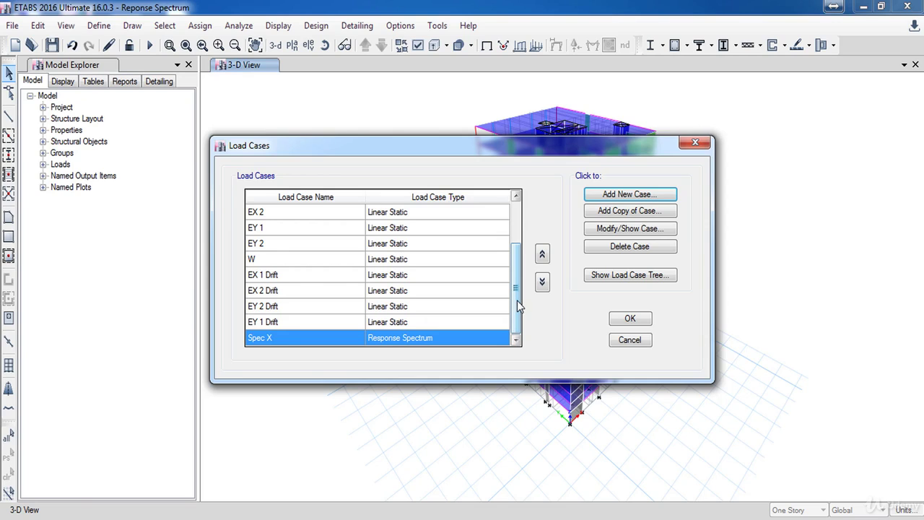
Copy Spec X as Spec Y, change its first load direction to U2, and save it.
{"action": "left_click", "coordinate": [617, 211]}
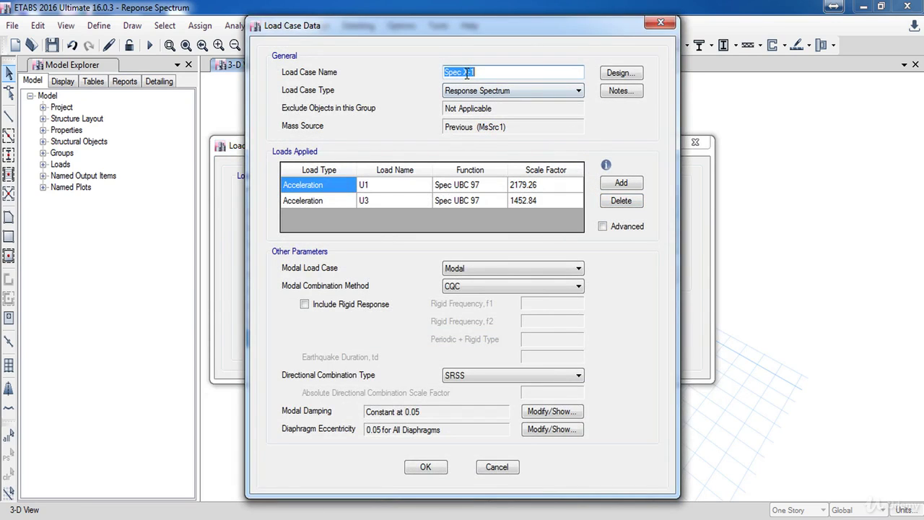
{"action": "left_click", "coordinate": [465, 72]}
{"action": "left_click_drag", "start_coordinate": [464, 71], "coordinate": [476, 71]}
{"action": "type", "text": "Y"}
{"action": "left_click", "coordinate": [414, 189]}
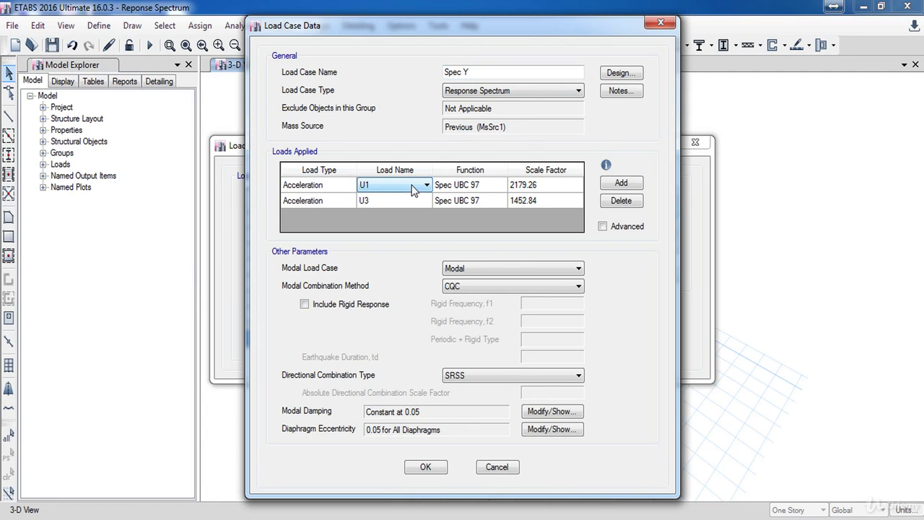
{"action": "left_click", "coordinate": [413, 190]}
{"action": "left_click", "coordinate": [394, 205]}
{"action": "left_click", "coordinate": [425, 466]}
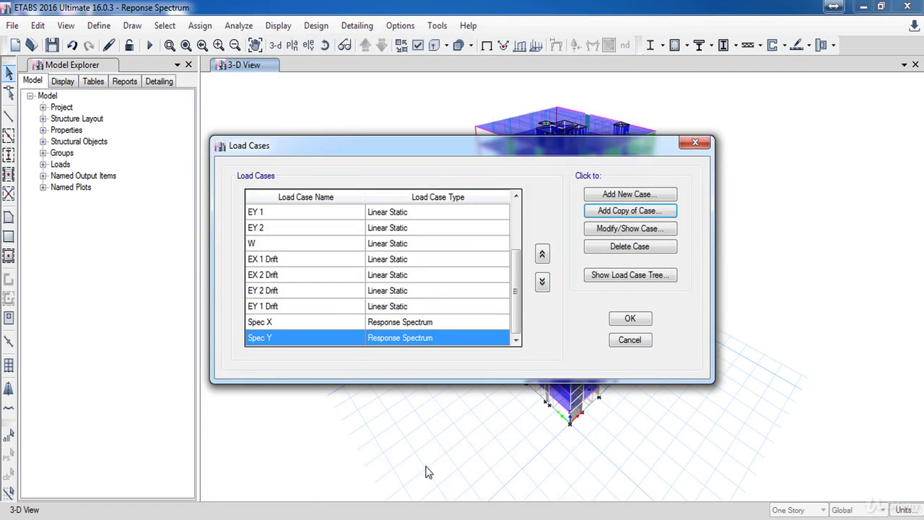
{"action": "left_click", "coordinate": [436, 323]}
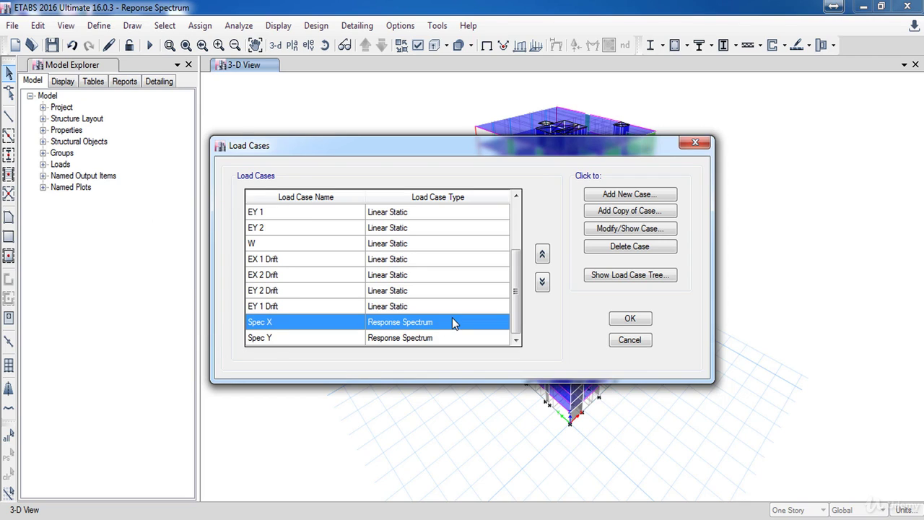
Copy Spec X as Spec X-Y and add a third acceleration load in direction U2.
{"action": "left_click", "coordinate": [626, 211]}
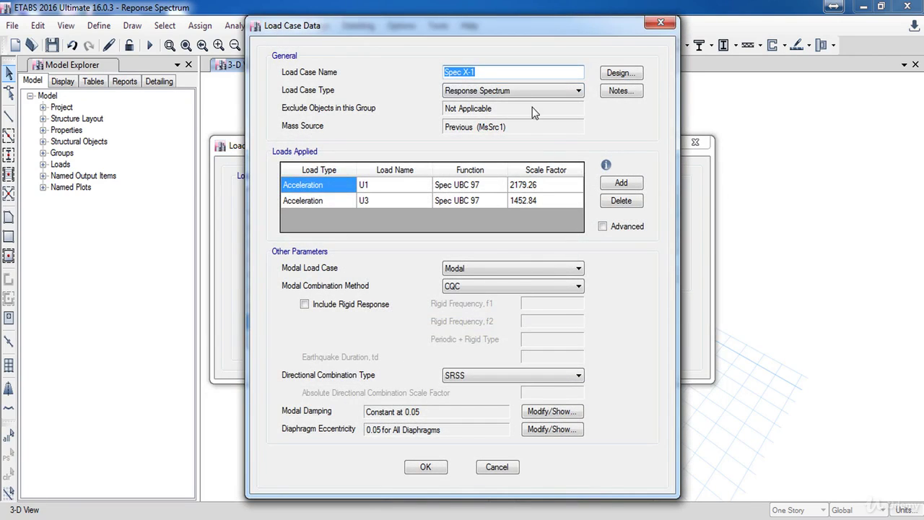
{"action": "double_click", "coordinate": [472, 71]}
{"action": "type", "text": "Y"}
{"action": "left_click", "coordinate": [617, 183]}
{"action": "left_click", "coordinate": [393, 219]}
{"action": "left_click", "coordinate": [392, 217]}
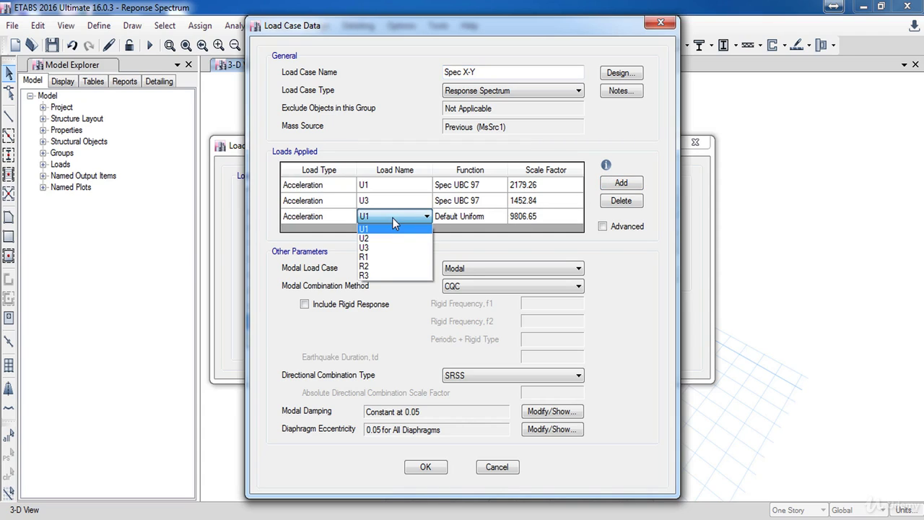
{"action": "left_click", "coordinate": [386, 234]}
Give the U2 load the Spec UBC 97 function and a 2179.26 scale factor, then save.
{"action": "left_click", "coordinate": [466, 217]}
{"action": "left_click", "coordinate": [466, 217]}
{"action": "left_click", "coordinate": [463, 237]}
{"action": "left_click", "coordinate": [551, 184]}
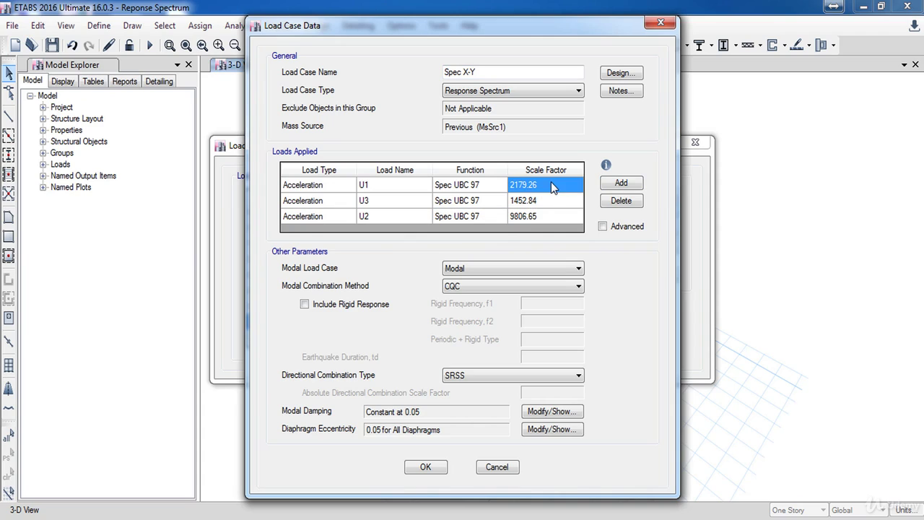
{"action": "left_click", "coordinate": [551, 185]}
{"action": "left_click_drag", "start_coordinate": [551, 187], "coordinate": [485, 181]}
{"action": "key", "text": "ctrl+c"}
{"action": "left_click", "coordinate": [540, 218]}
{"action": "left_click", "coordinate": [542, 216]}
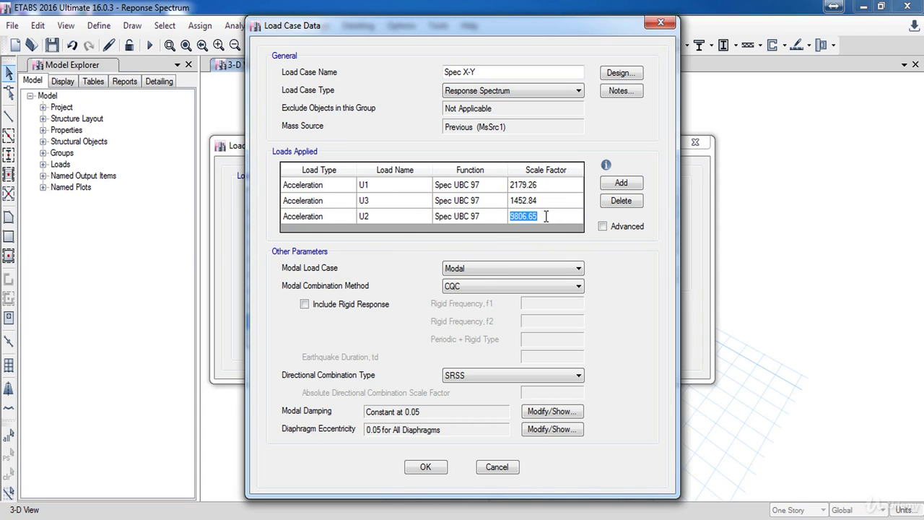
{"action": "key", "text": "ctrl+v"}
{"action": "left_click", "coordinate": [426, 466]}
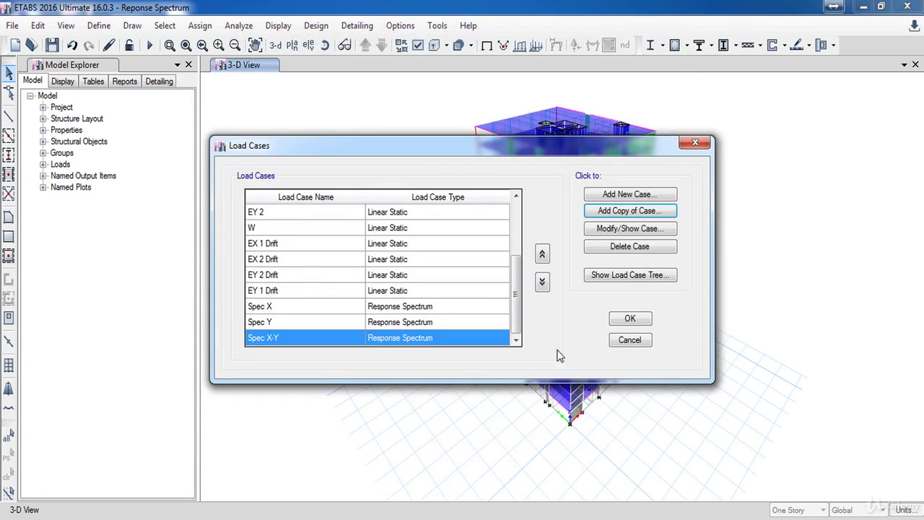
{"action": "left_click", "coordinate": [629, 317]}
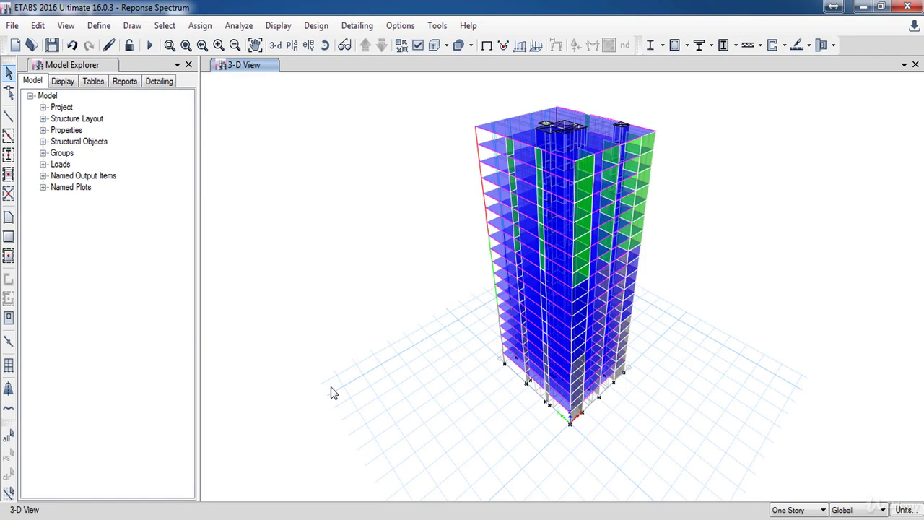
Turn on Include Vertical Mass for the MsSrc1 mass source and save it.
{"action": "left_click", "coordinate": [105, 27]}
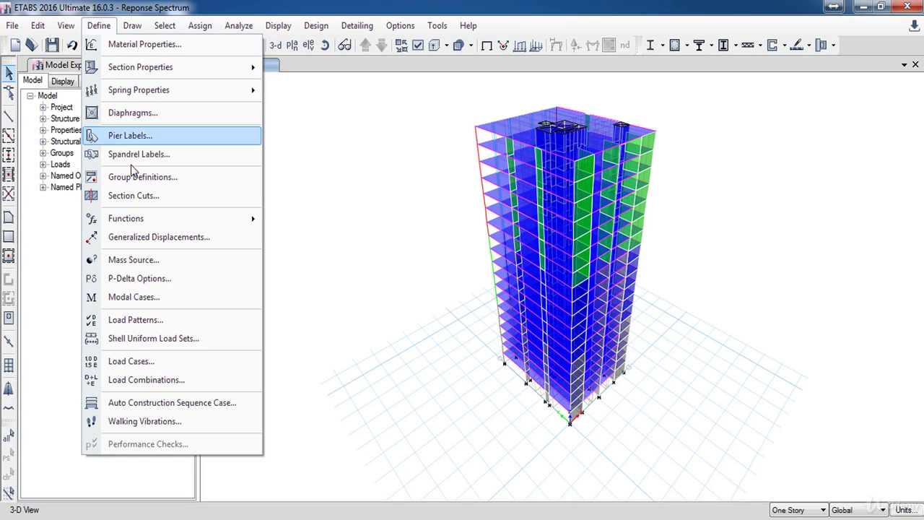
{"action": "left_click", "coordinate": [145, 262]}
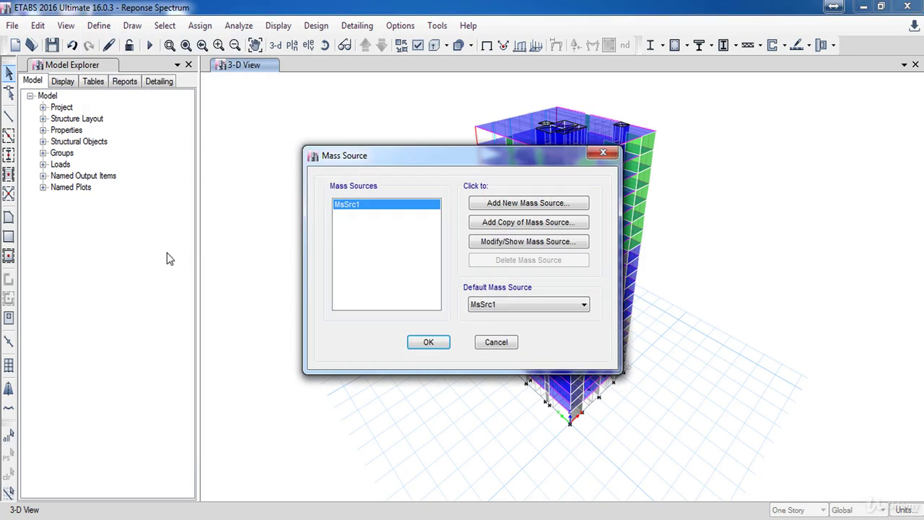
{"action": "left_click", "coordinate": [540, 241]}
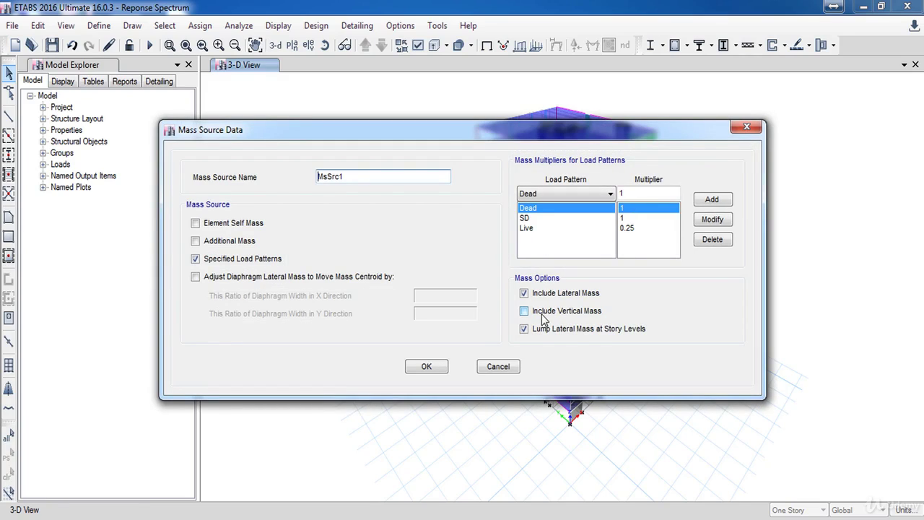
{"action": "left_click", "coordinate": [546, 316]}
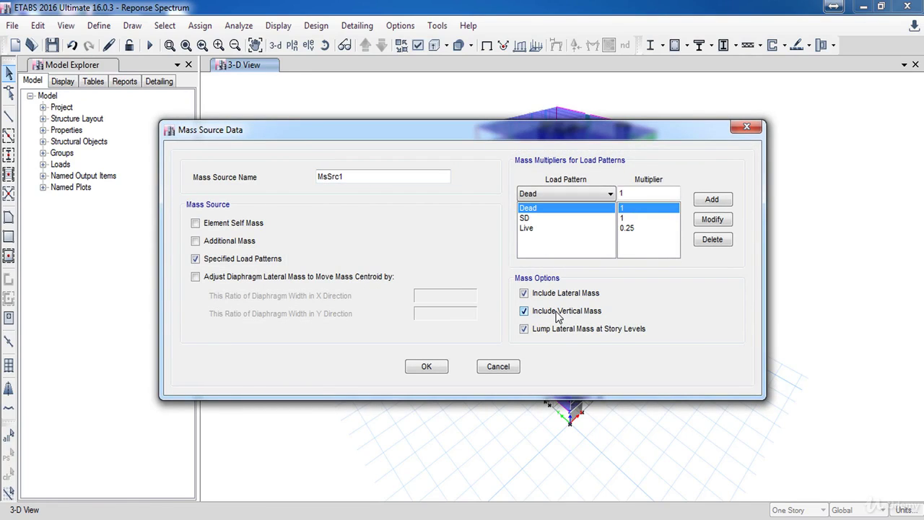
{"action": "left_click", "coordinate": [428, 367]}
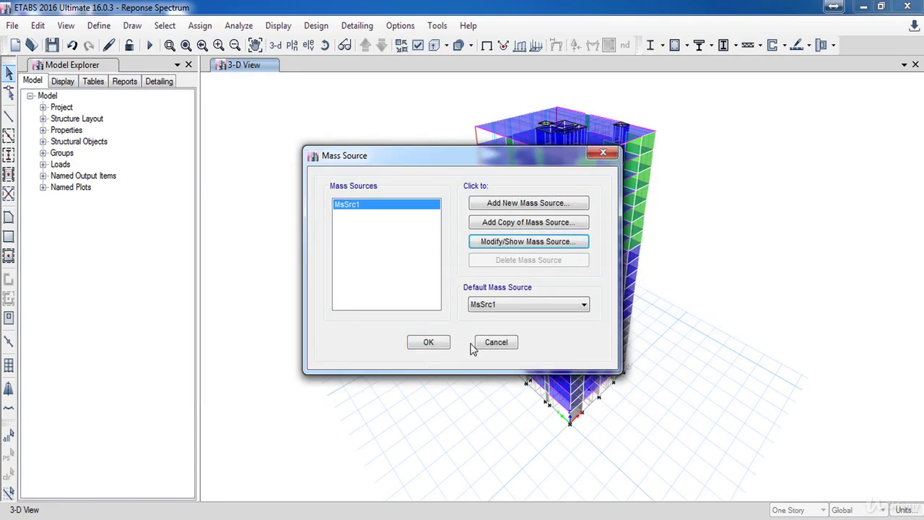
{"action": "left_click", "coordinate": [424, 343]}
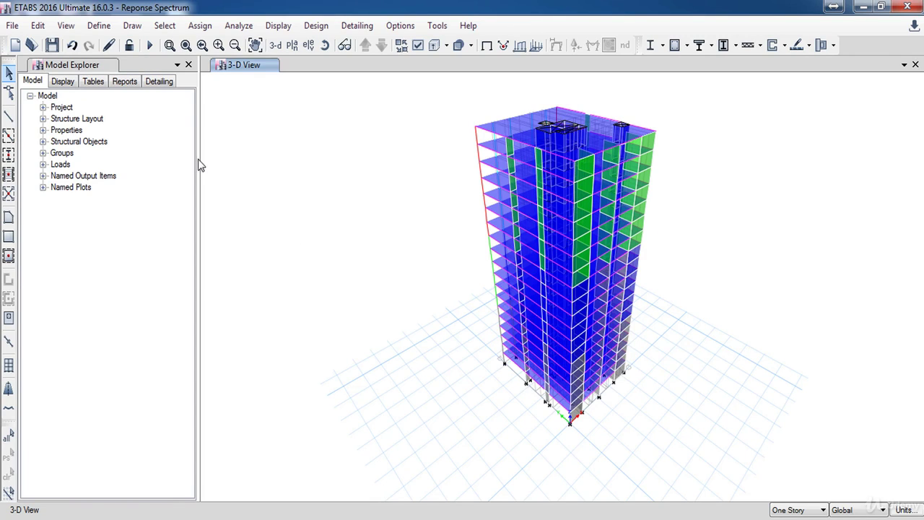
Start a new load combination named DYN 1 with four load rows.
{"action": "left_click", "coordinate": [99, 25]}
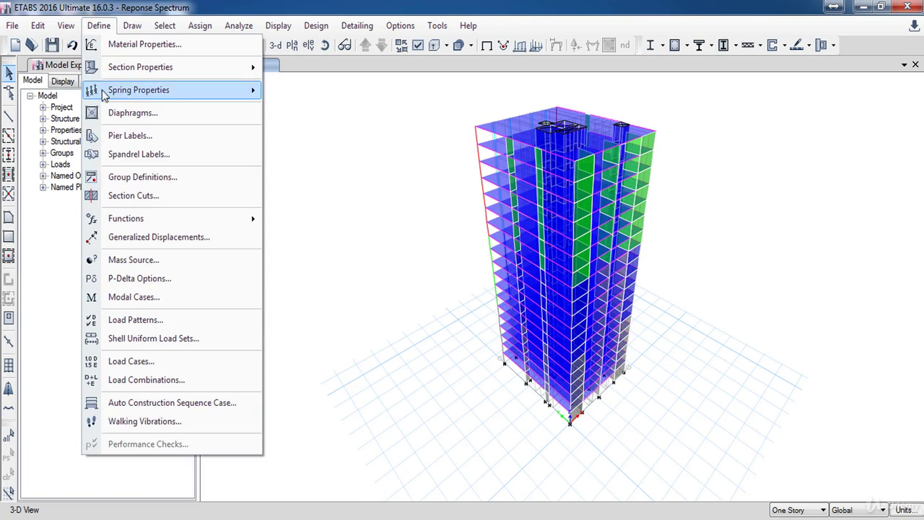
{"action": "left_click", "coordinate": [90, 380]}
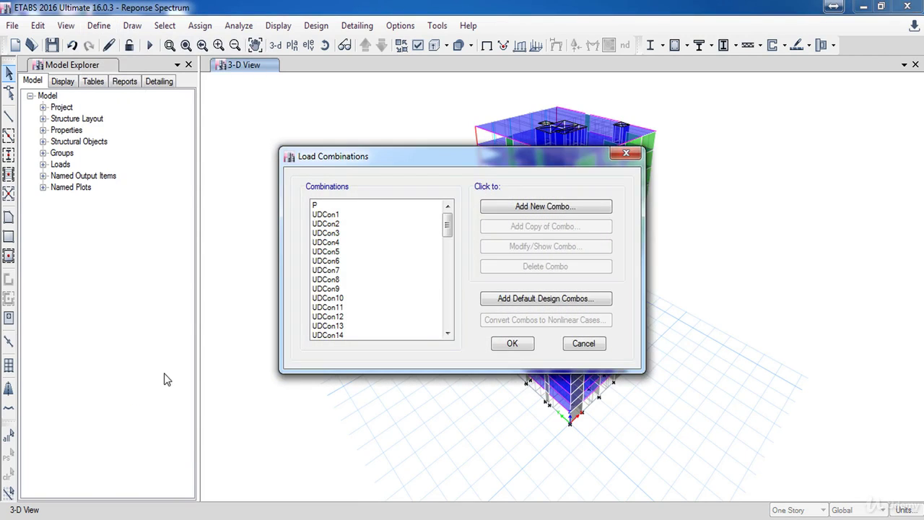
{"action": "left_click", "coordinate": [508, 206]}
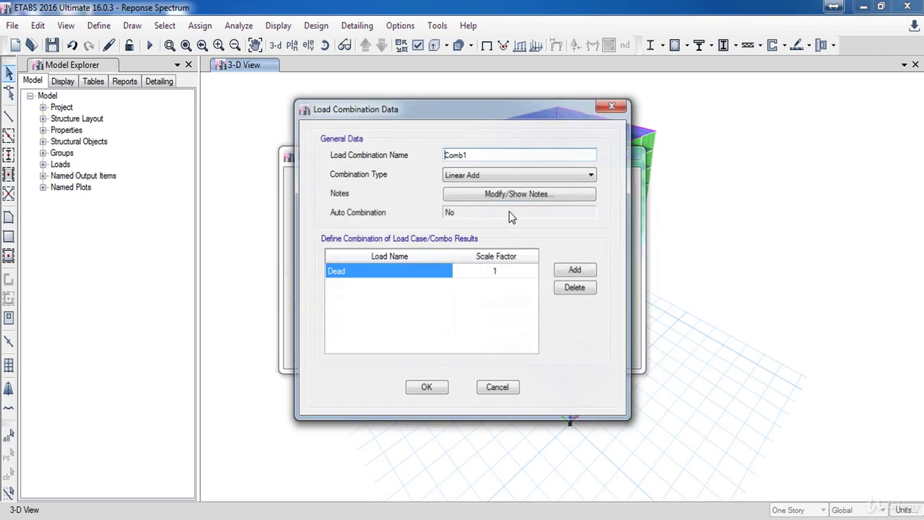
{"action": "double_click", "coordinate": [489, 153]}
{"action": "type", "text": "DYN 1"}
{"action": "left_click", "coordinate": [575, 270]}
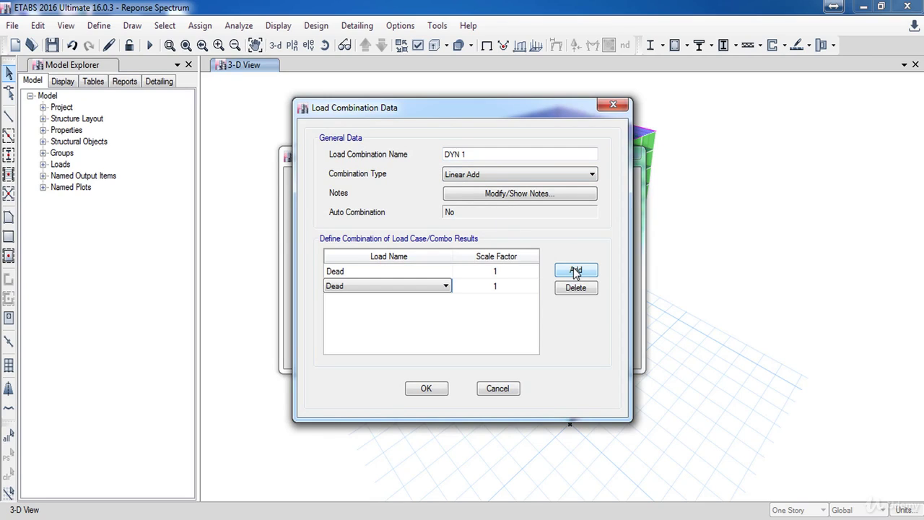
{"action": "left_click", "coordinate": [575, 270]}
{"action": "left_click", "coordinate": [575, 270]}
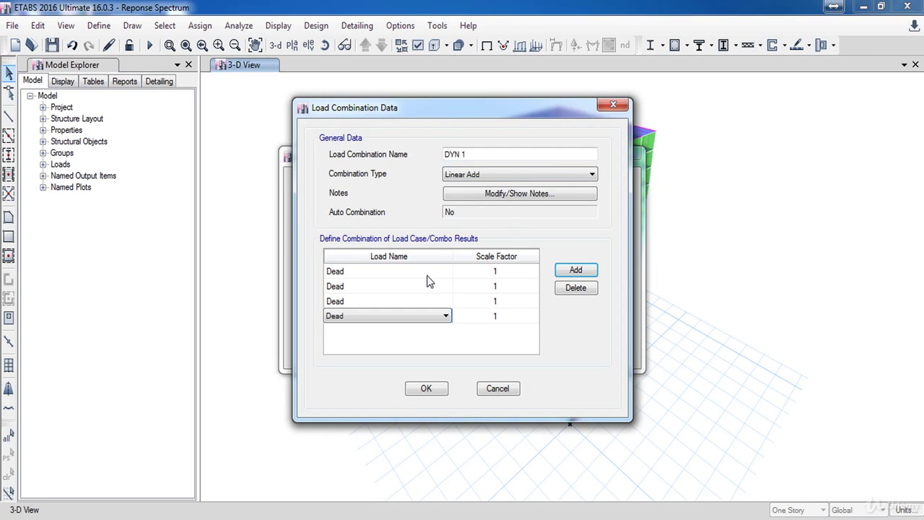
Set the first row to Dead 1.3 and the second row to SD 1.3.
{"action": "left_click", "coordinate": [514, 278]}
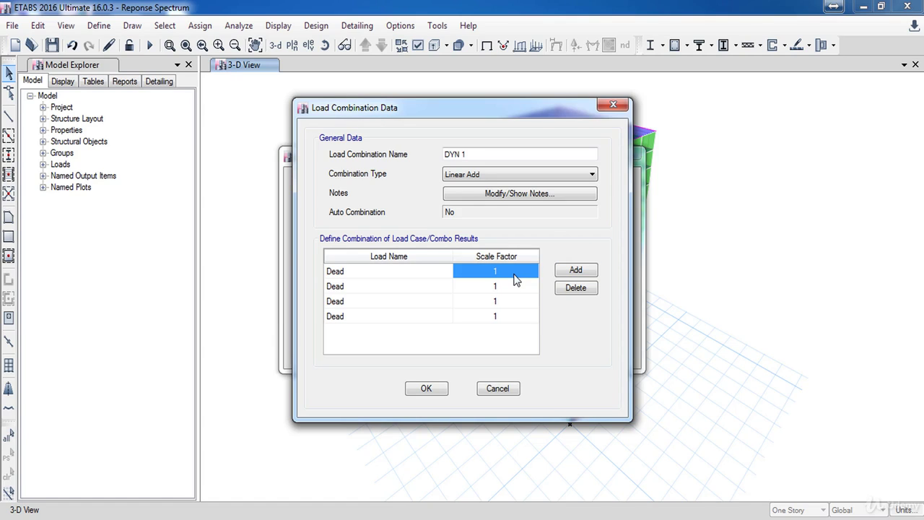
{"action": "left_click", "coordinate": [515, 279]}
{"action": "type", "text": ".3"}
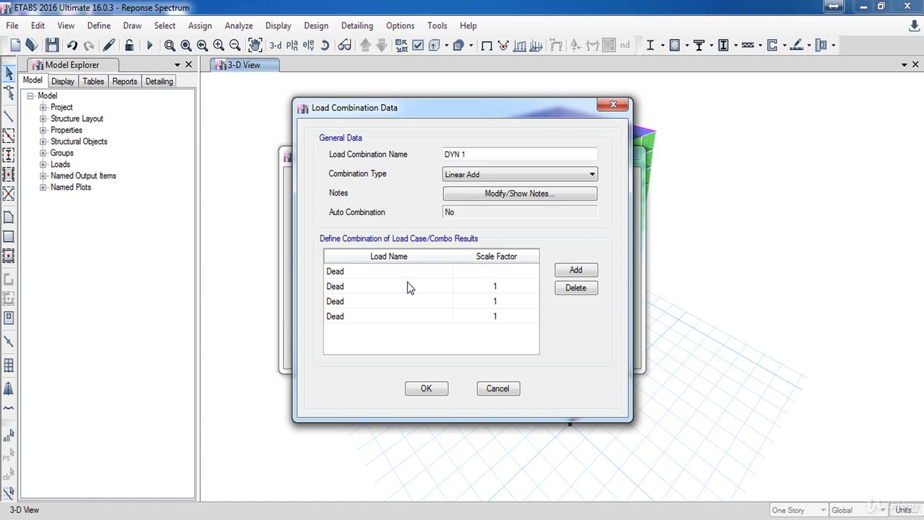
{"action": "left_click", "coordinate": [407, 284]}
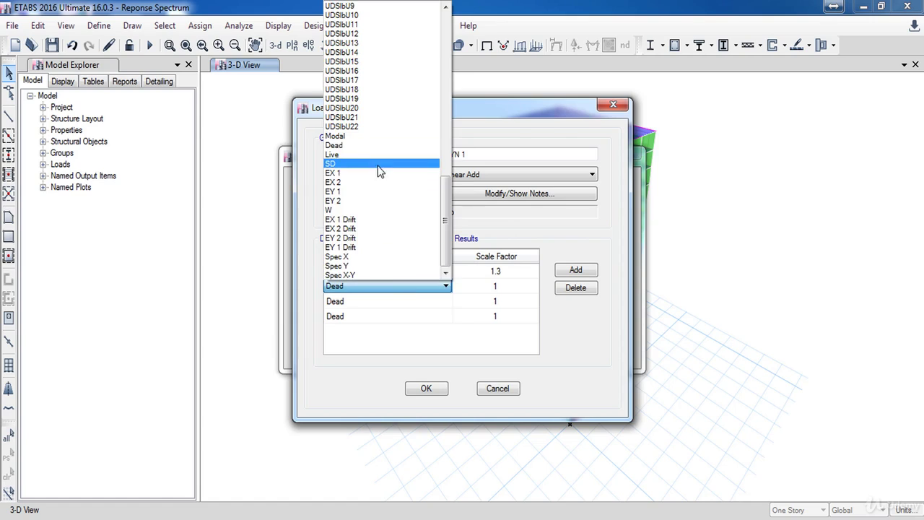
{"action": "left_click", "coordinate": [390, 167]}
{"action": "left_click", "coordinate": [505, 288]}
{"action": "type", "text": ".3"}
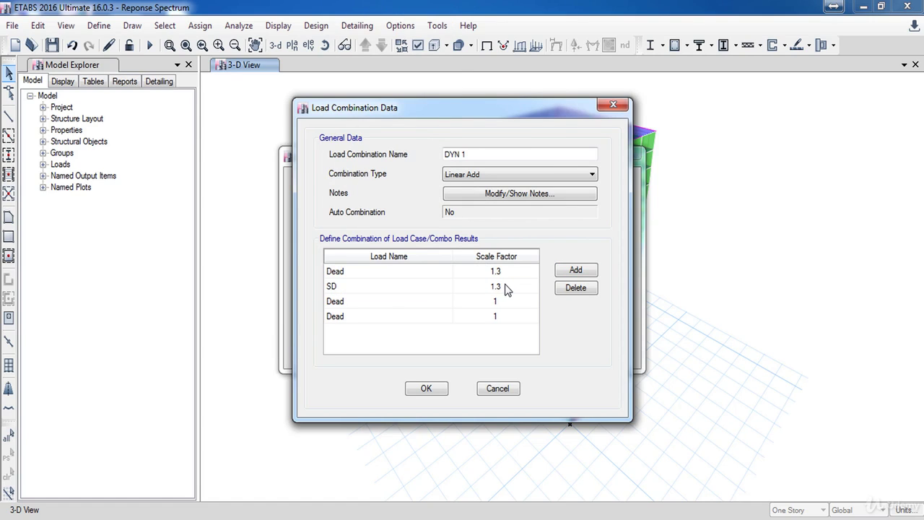
Set the third row to Live 1 and the fourth to Spec X 1, then save DYN 1.
{"action": "left_click", "coordinate": [431, 310]}
{"action": "key", "text": "Down"}
{"action": "key", "text": "Return"}
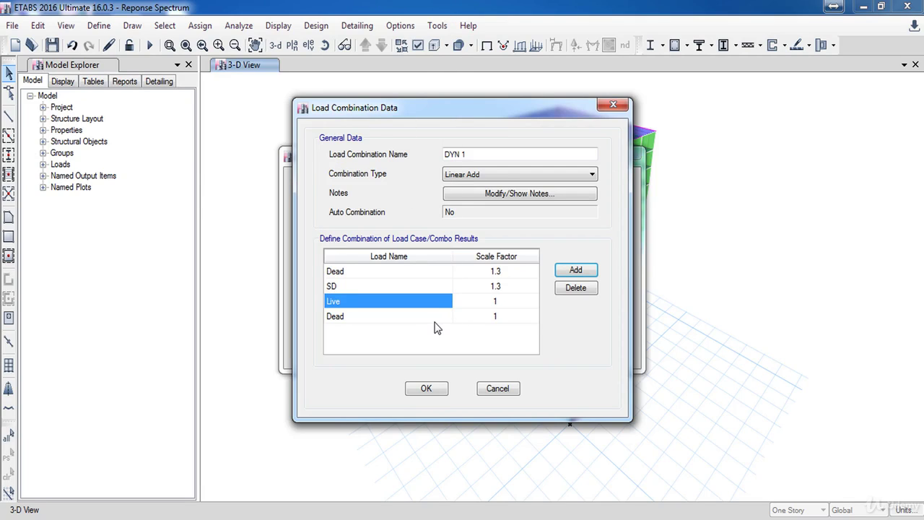
{"action": "left_click", "coordinate": [415, 319]}
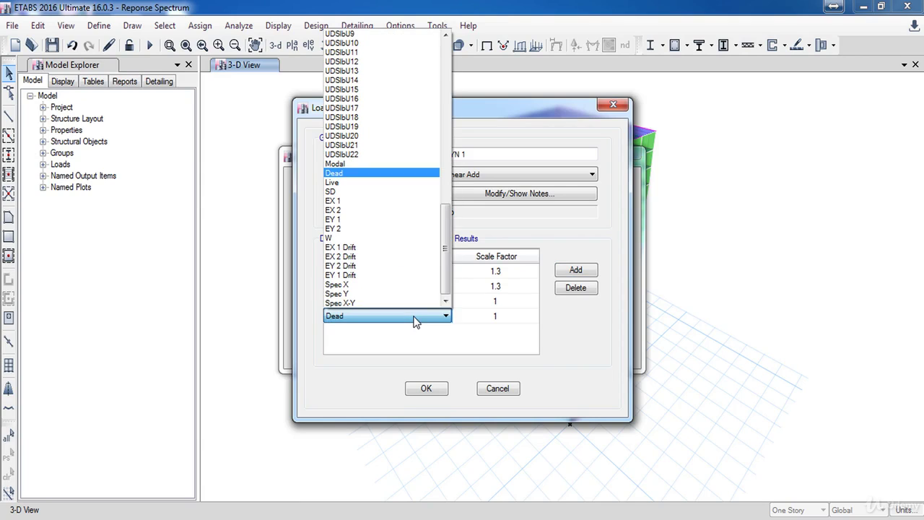
{"action": "left_click", "coordinate": [384, 285]}
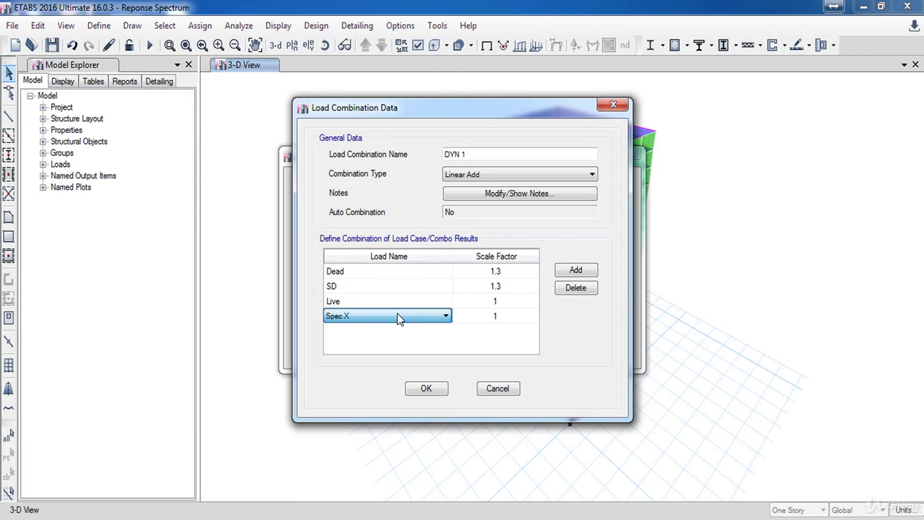
{"action": "left_click", "coordinate": [433, 391]}
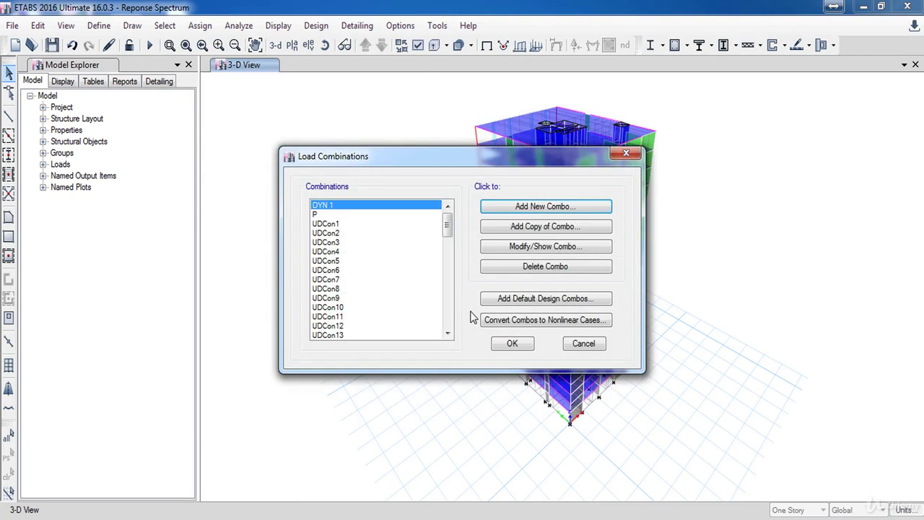
Create combination DYN 2 as a copy of DYN 1, replacing Spec X with Spec Y.
{"action": "left_click", "coordinate": [522, 228]}
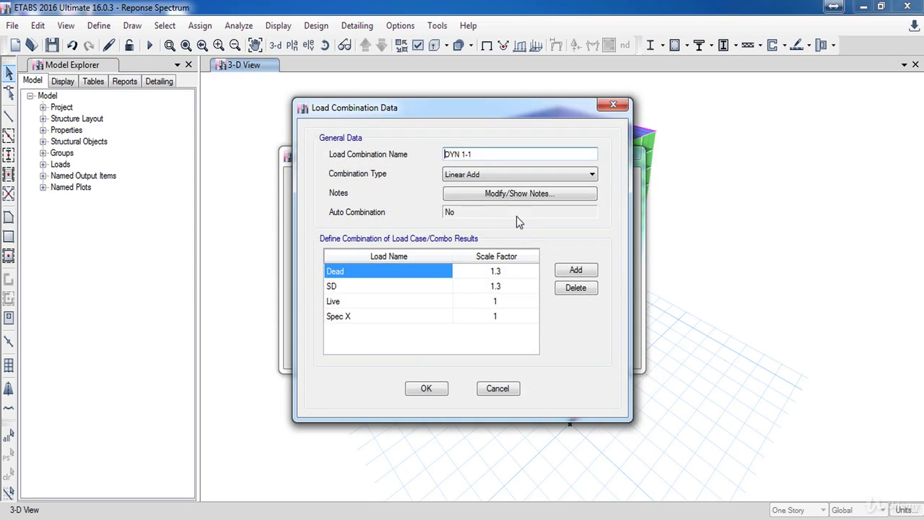
{"action": "left_click_drag", "start_coordinate": [462, 154], "coordinate": [478, 154]}
{"action": "type", "text": "2"}
{"action": "left_click", "coordinate": [407, 317]}
{"action": "left_click", "coordinate": [406, 317]}
{"action": "scroll", "coordinate": [399, 310], "scroll_direction": "down", "scroll_amount": 3}
{"action": "left_click", "coordinate": [370, 297]}
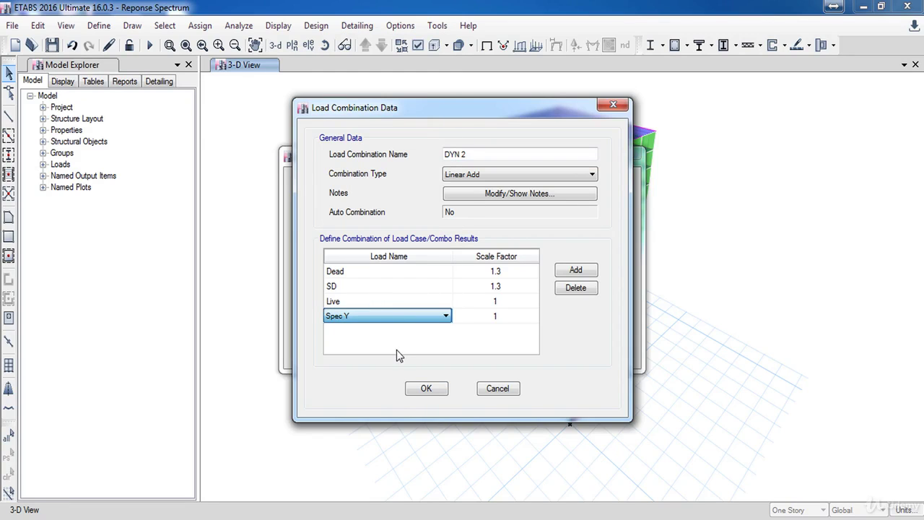
{"action": "left_click", "coordinate": [424, 388]}
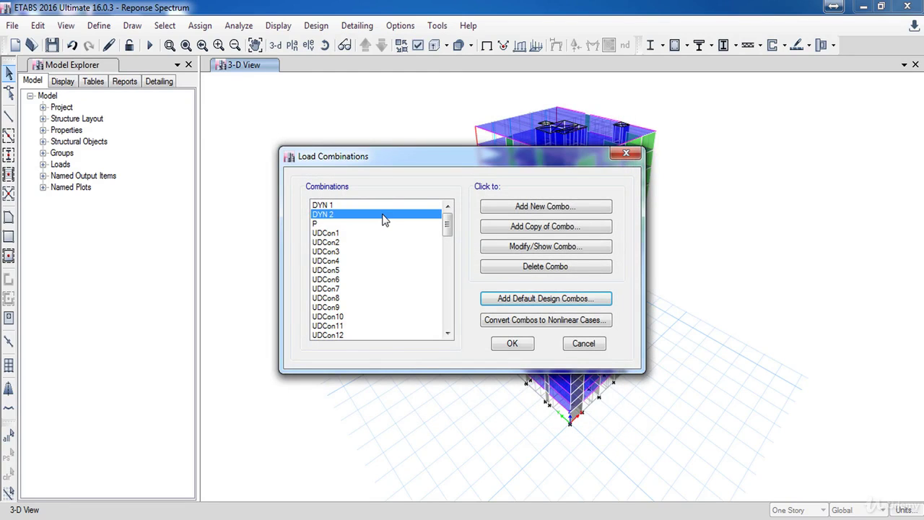
Copy DYN 2 as DYN 1-2 and switch its spectrum load to Spec X-Y.
{"action": "left_click", "coordinate": [515, 225]}
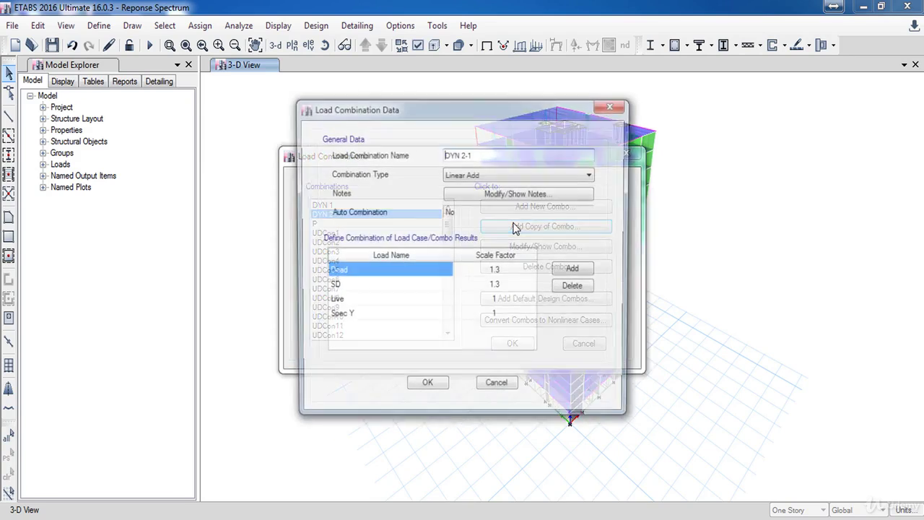
{"action": "left_click_drag", "start_coordinate": [462, 154], "coordinate": [476, 154]}
{"action": "type", "text": "1-2"}
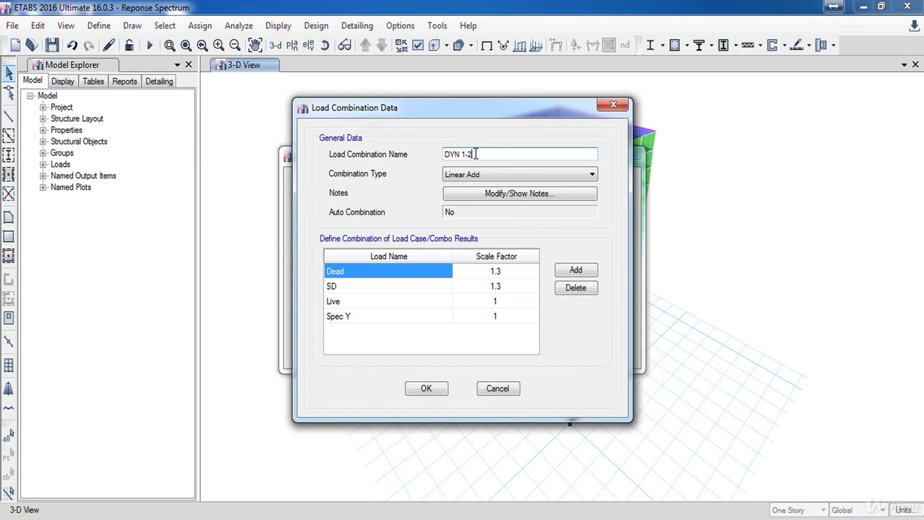
{"action": "left_click", "coordinate": [417, 321]}
{"action": "left_click", "coordinate": [414, 319]}
{"action": "left_click", "coordinate": [403, 303]}
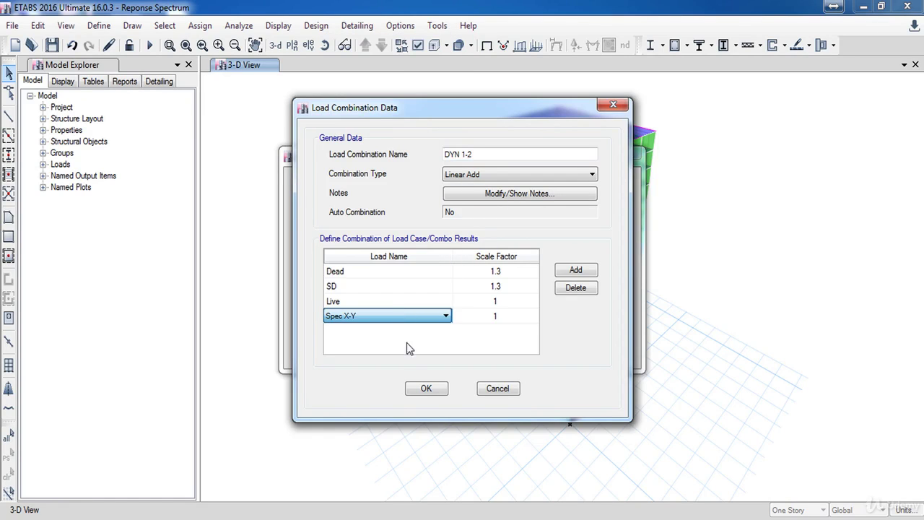
{"action": "left_click", "coordinate": [426, 388]}
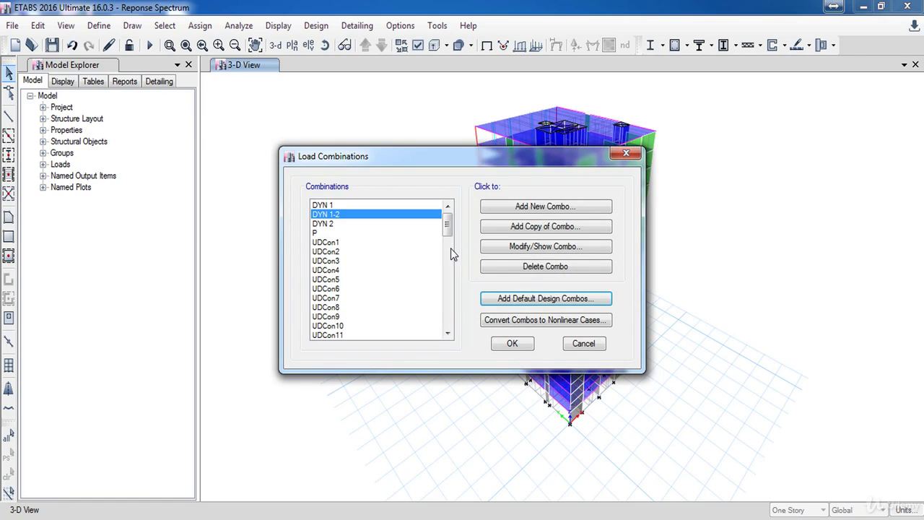
Start new combination SDY1 with three load rows, the first Dead at 0.9.
{"action": "left_click", "coordinate": [535, 208]}
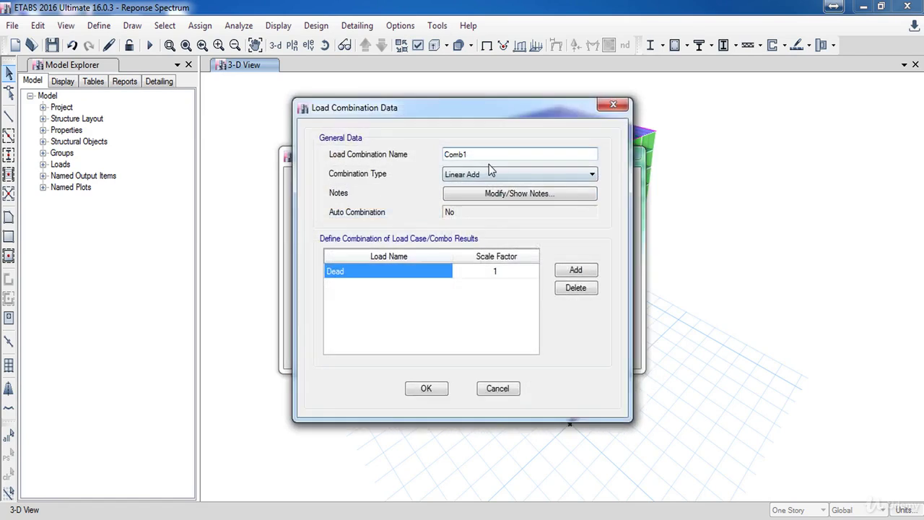
{"action": "double_click", "coordinate": [484, 154]}
{"action": "type", "text": "SDY1"}
{"action": "left_click", "coordinate": [575, 269]}
{"action": "left_click", "coordinate": [575, 269]}
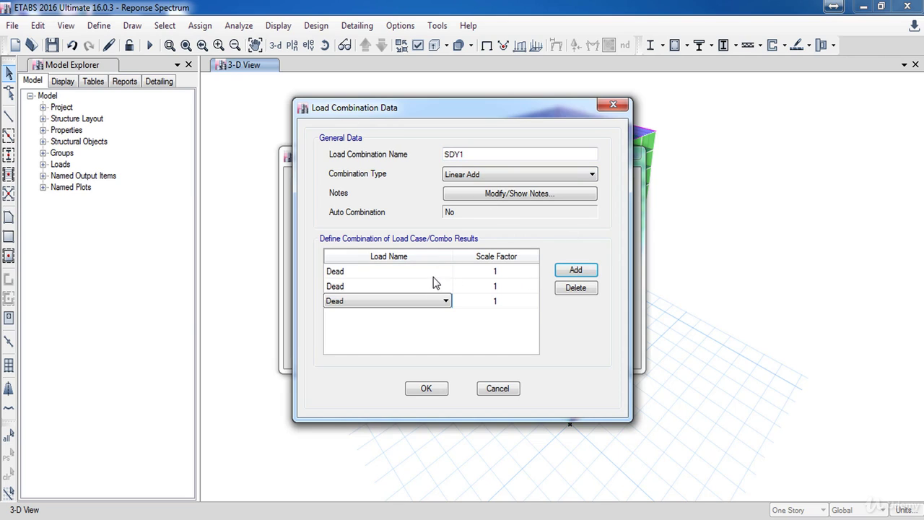
{"action": "left_click", "coordinate": [488, 273]}
{"action": "type", "text": "9"}
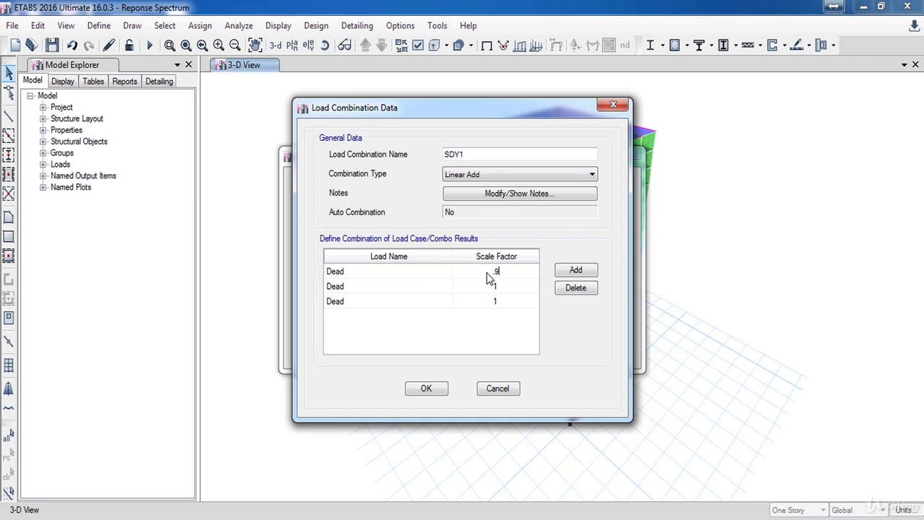
Set the second row to SD at 0.9 and the third to Spec X, then save SDY1.
{"action": "left_click", "coordinate": [432, 287]}
{"action": "left_click", "coordinate": [431, 287]}
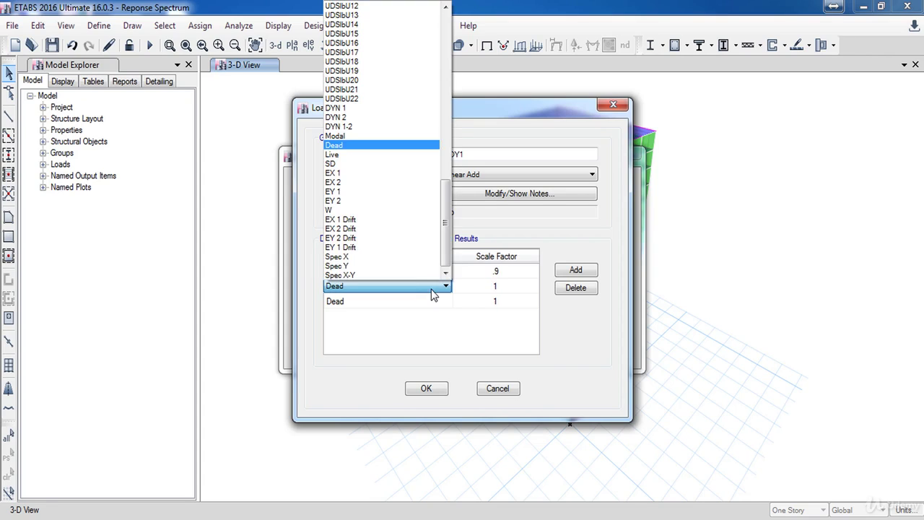
{"action": "left_click", "coordinate": [362, 164]}
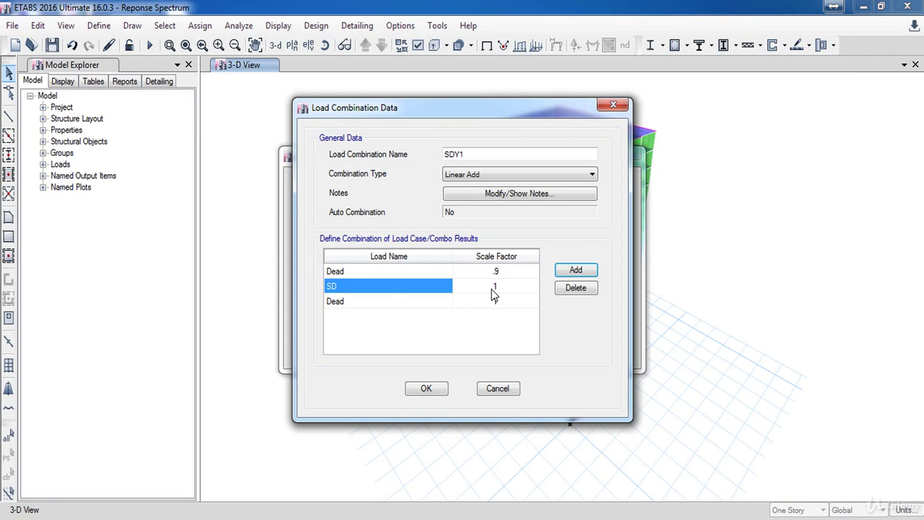
{"action": "left_click", "coordinate": [493, 288]}
{"action": "key", "text": "BackSpace"}
{"action": "type", "text": ".9"}
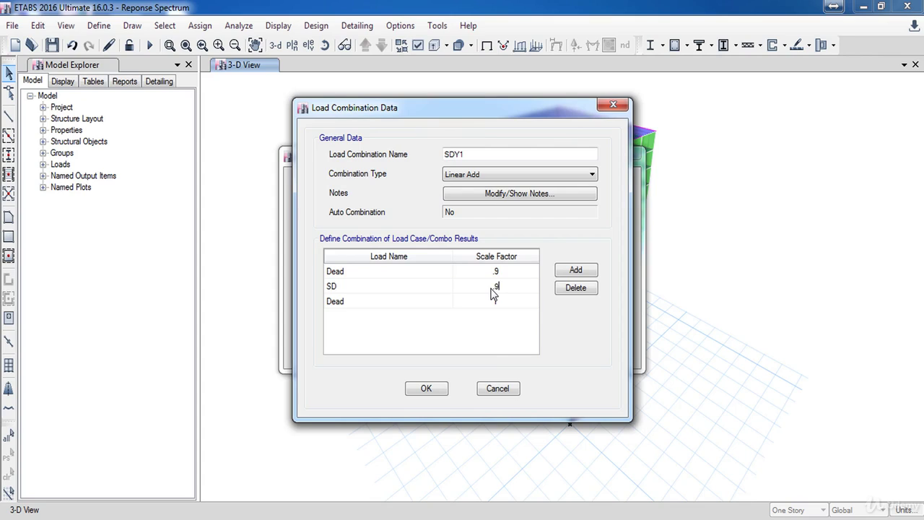
{"action": "left_click", "coordinate": [412, 303]}
{"action": "left_click", "coordinate": [413, 303]}
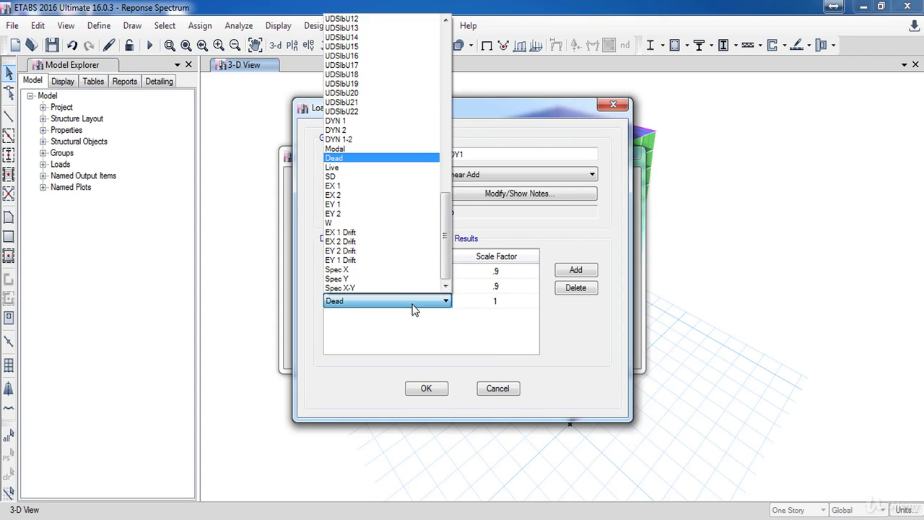
{"action": "left_click", "coordinate": [392, 270]}
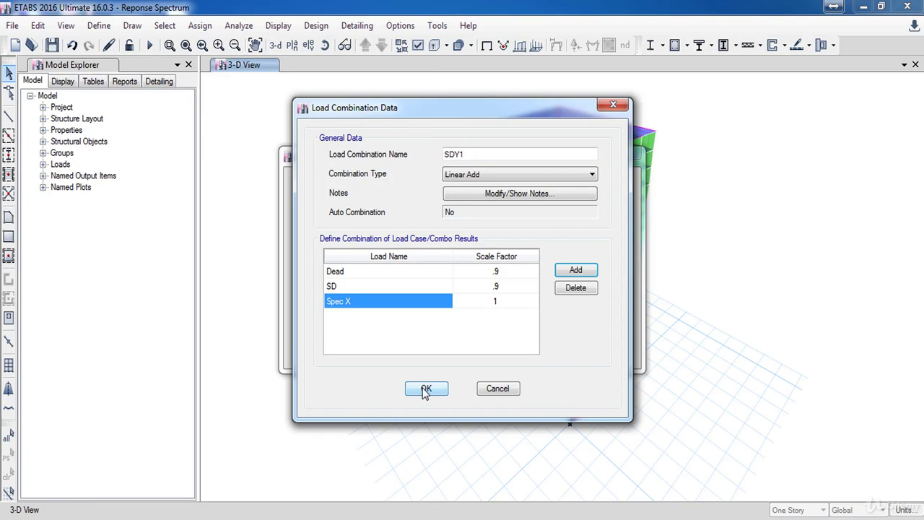
{"action": "left_click", "coordinate": [424, 390]}
Copy SDY1 as SDY 2, replacing Spec X with Spec Y.
{"action": "left_click", "coordinate": [524, 227]}
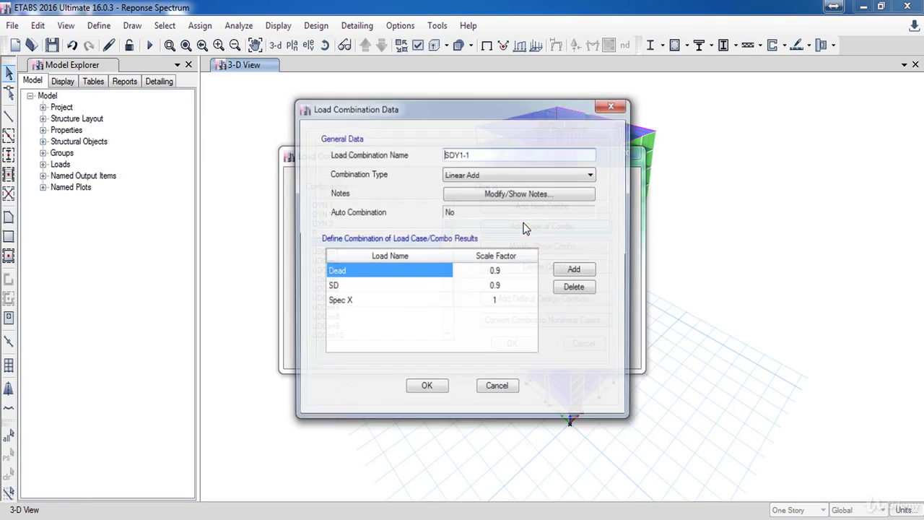
{"action": "left_click_drag", "start_coordinate": [461, 154], "coordinate": [478, 154]}
{"action": "type", "text": "2"}
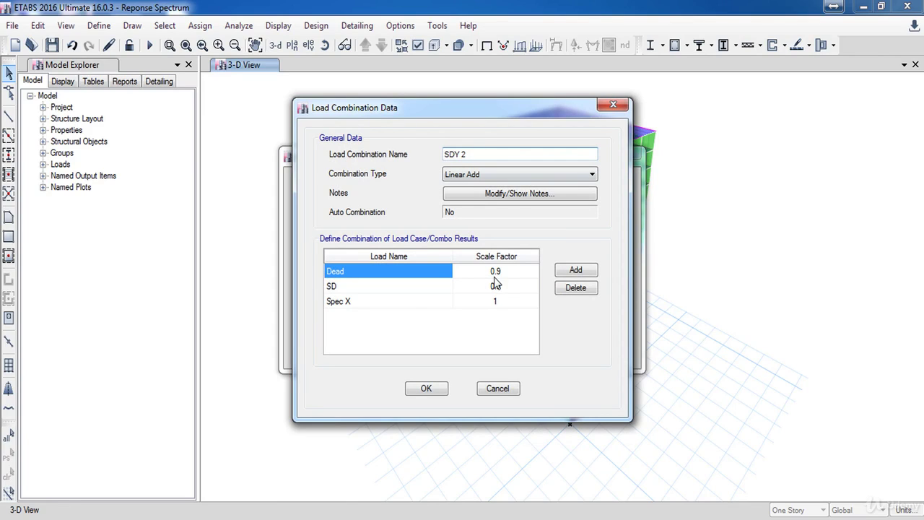
{"action": "left_click", "coordinate": [417, 306]}
{"action": "left_click", "coordinate": [418, 305]}
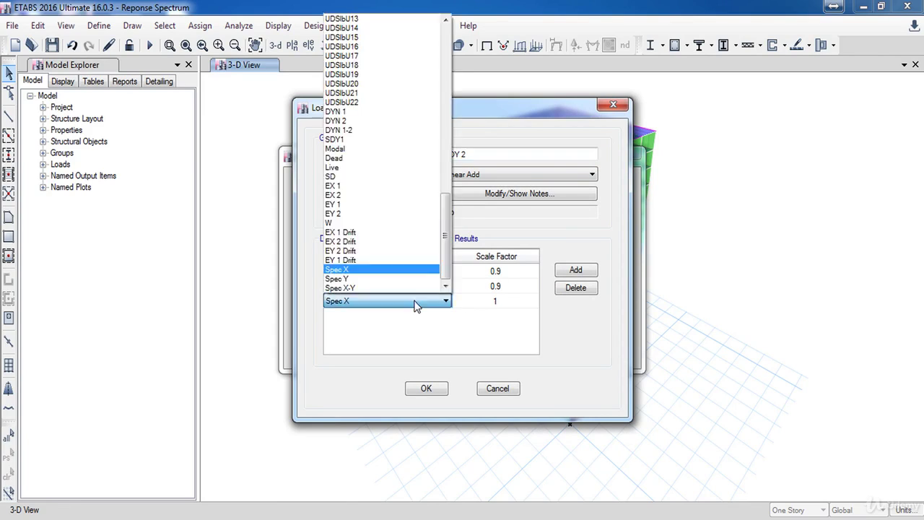
{"action": "left_click", "coordinate": [437, 284]}
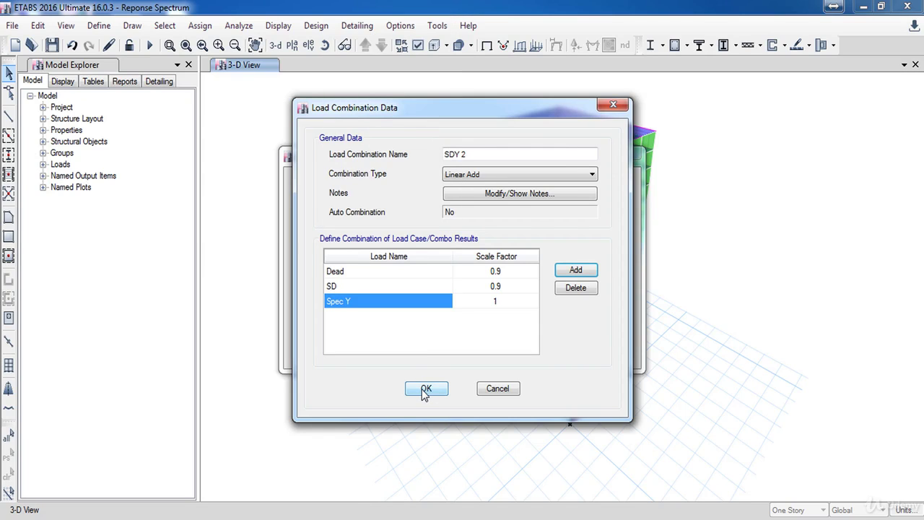
{"action": "left_click", "coordinate": [424, 394]}
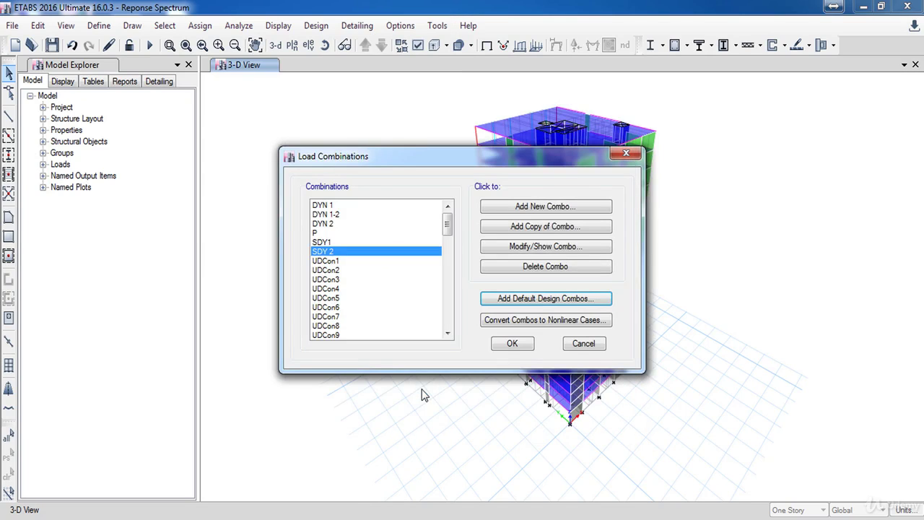
Copy SDY 2 as SDY 3 using Spec X-Y, then accept all load combinations.
{"action": "left_click", "coordinate": [531, 231]}
{"action": "left_click_drag", "start_coordinate": [462, 153], "coordinate": [487, 154]}
{"action": "type", "text": "3"}
{"action": "left_click", "coordinate": [409, 305]}
{"action": "left_click", "coordinate": [409, 304]}
{"action": "left_click", "coordinate": [395, 286]}
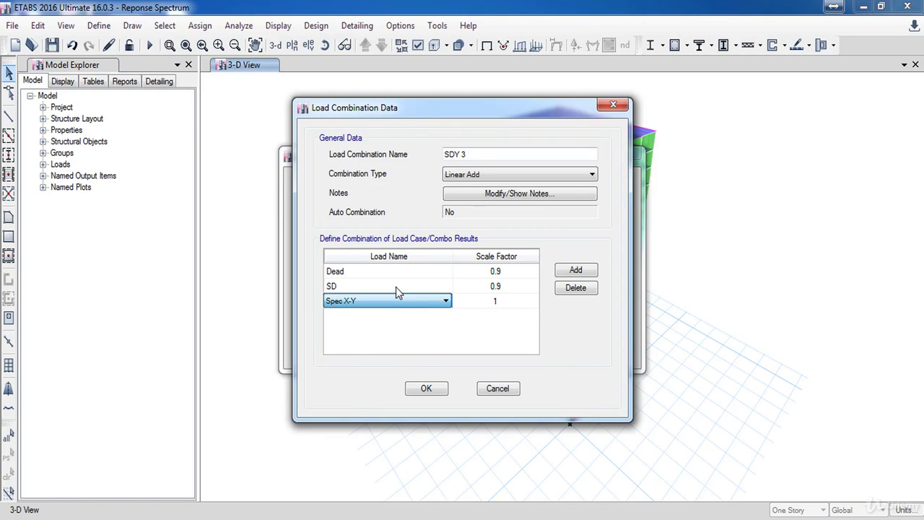
{"action": "left_click", "coordinate": [427, 388]}
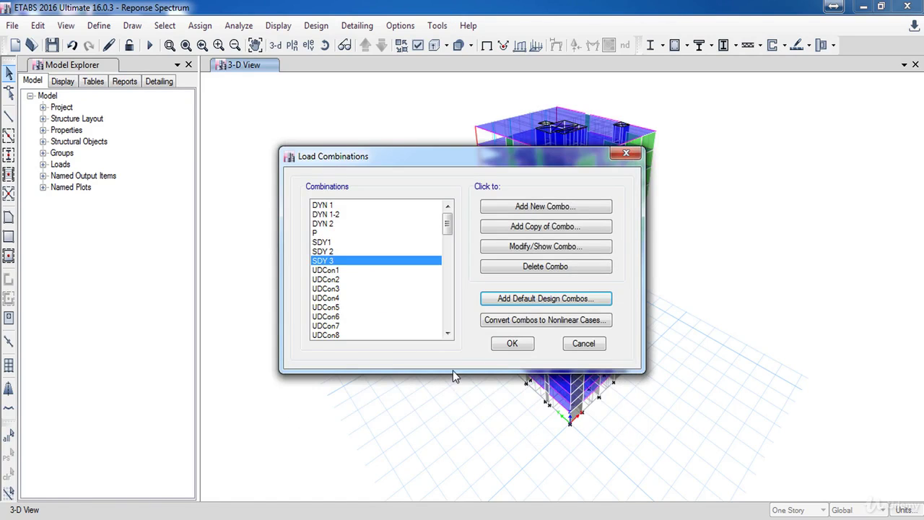
{"action": "left_click", "coordinate": [512, 344]}
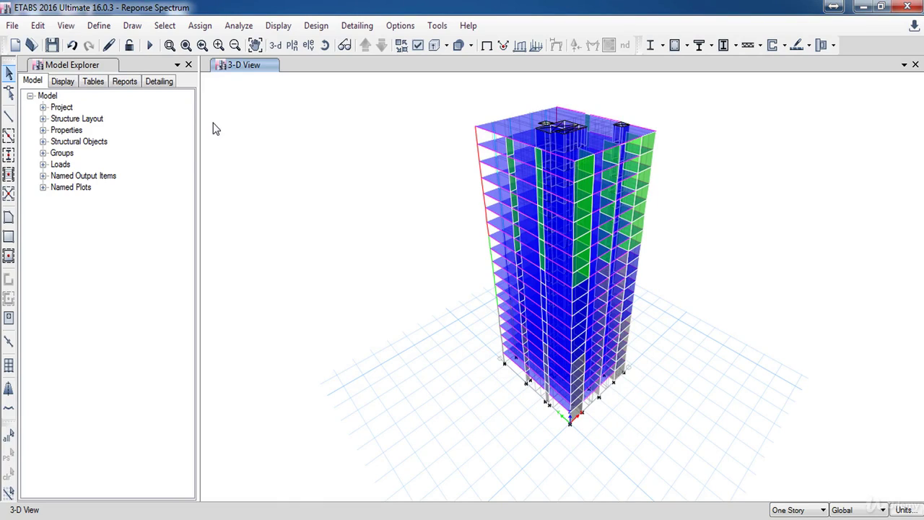
Run the analysis on the 3-D tower model from the toolbar.
{"action": "left_click", "coordinate": [149, 45]}
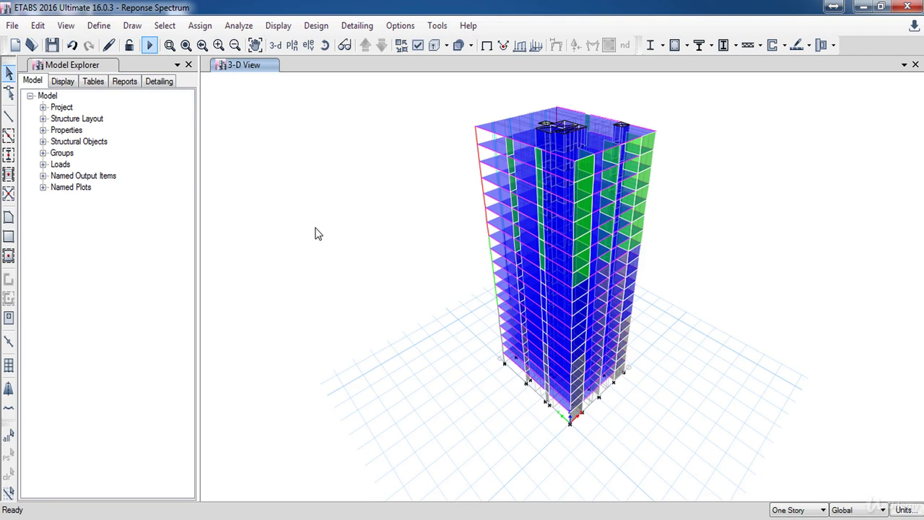